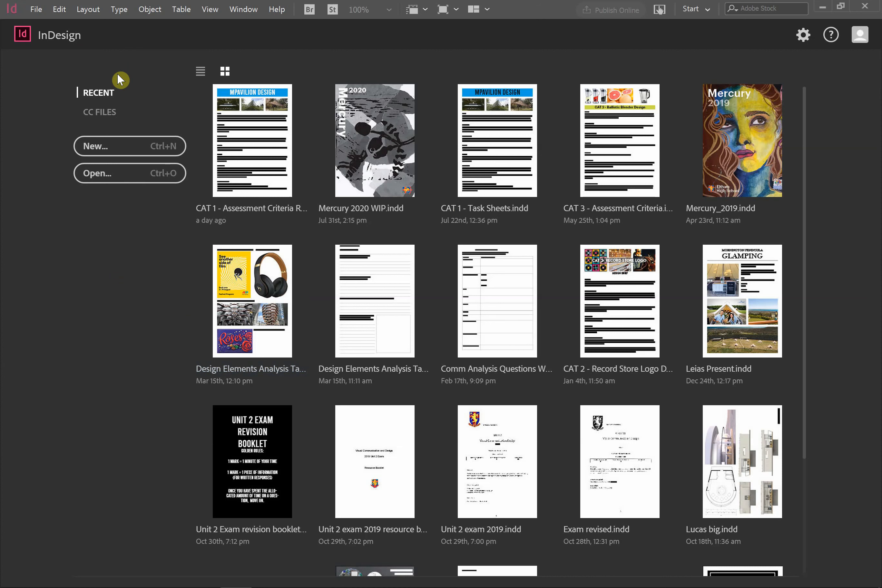
# Start a new document and show all the blank print presets, including A4.
pyautogui.click(36, 9)
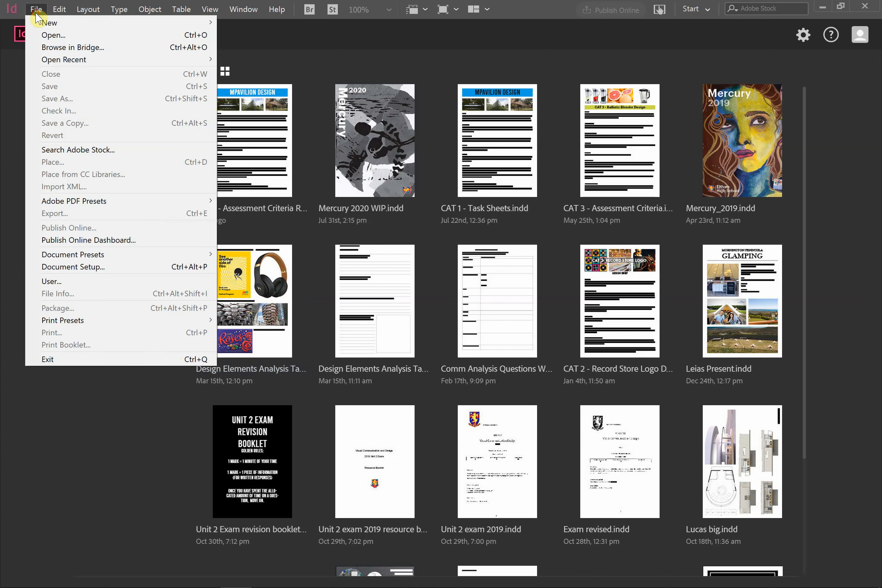
pyautogui.moveTo(42, 23)
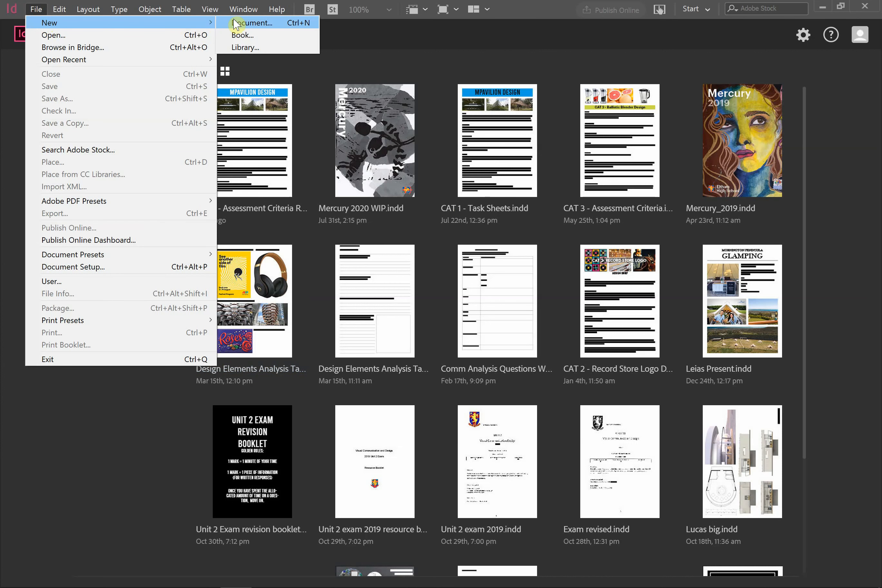
pyautogui.click(288, 24)
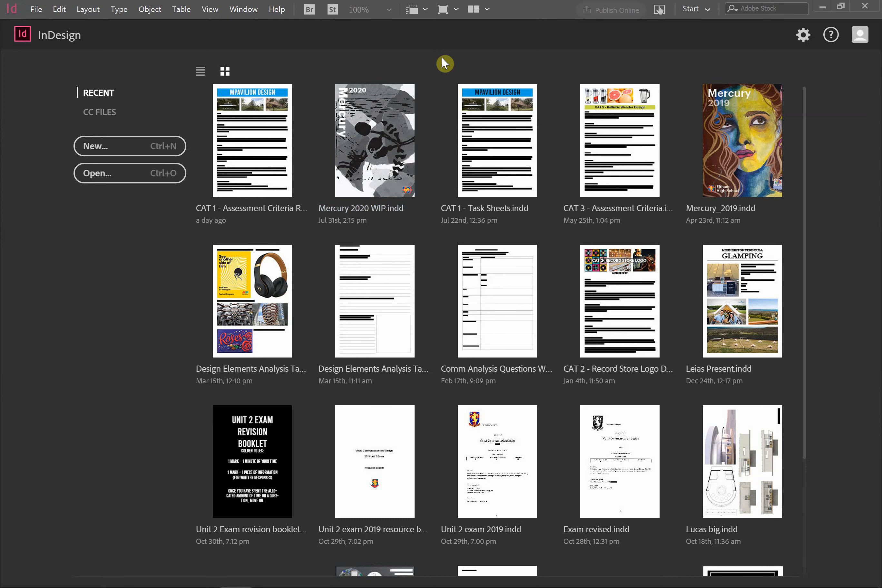
pyautogui.moveTo(485, 109); pyautogui.dragTo(496, 90)
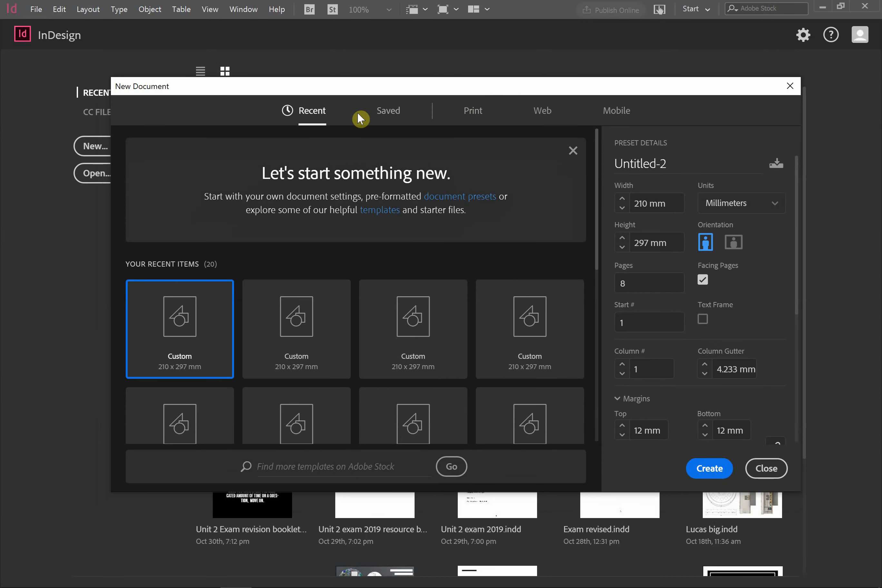
pyautogui.click(474, 111)
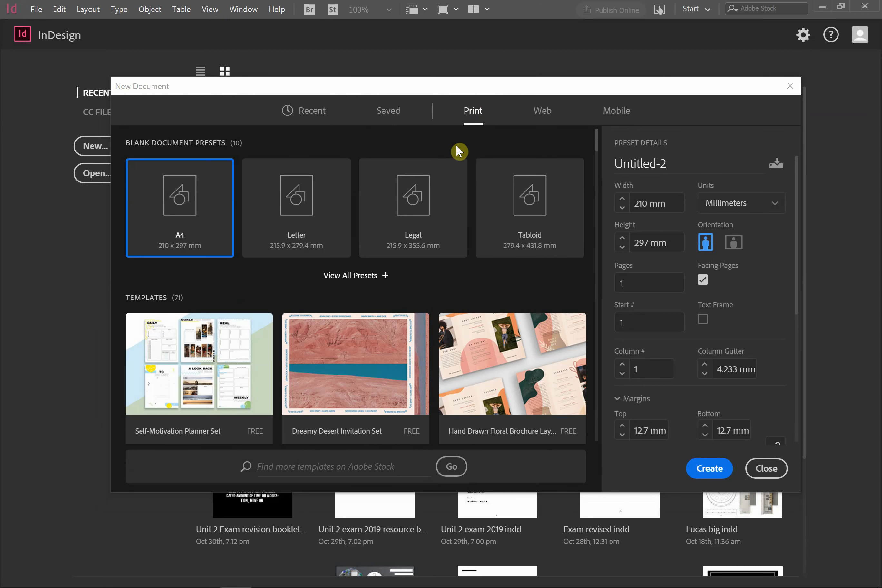
pyautogui.click(366, 281)
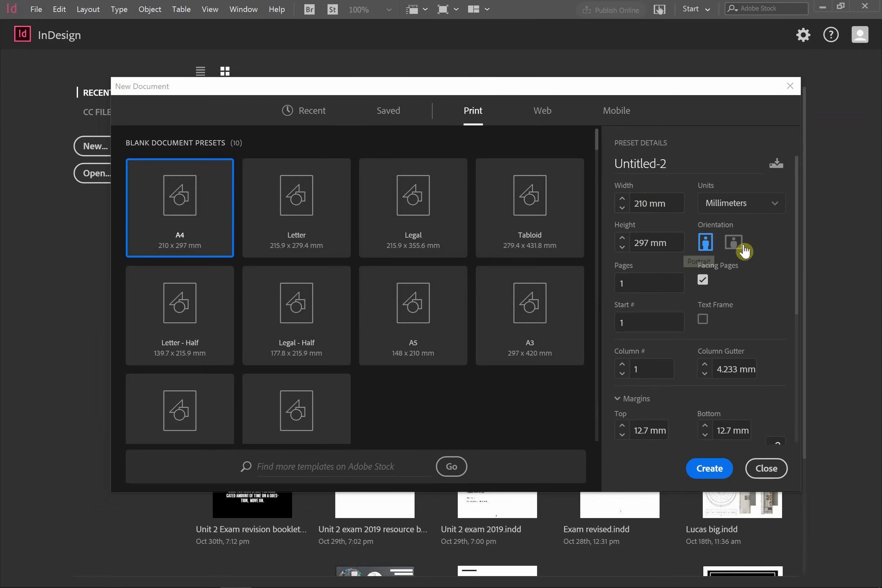
# Give the A4 document 8 pages and set all its margins to 11 mm.
pyautogui.scroll(-5, 510, 389)
pyautogui.scroll(-5, 510, 388)
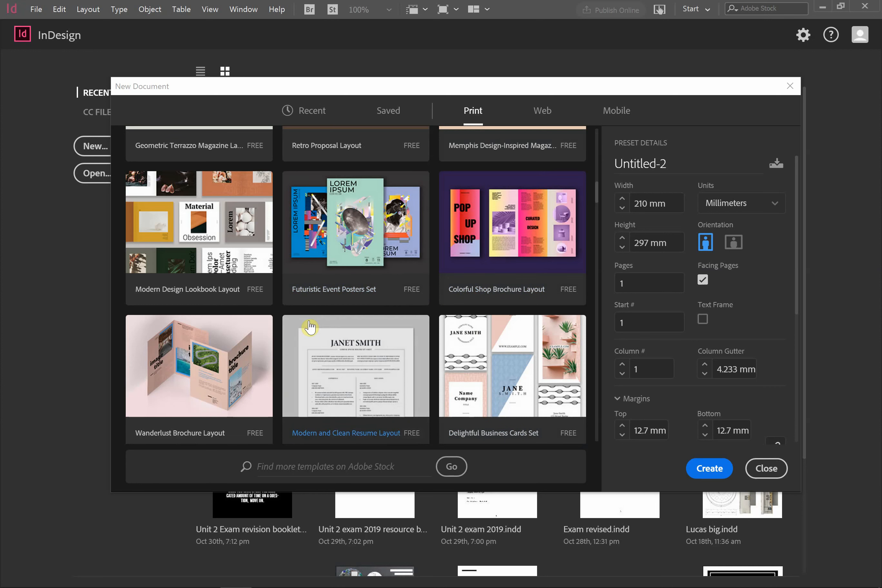
pyautogui.scroll(10, 309, 328)
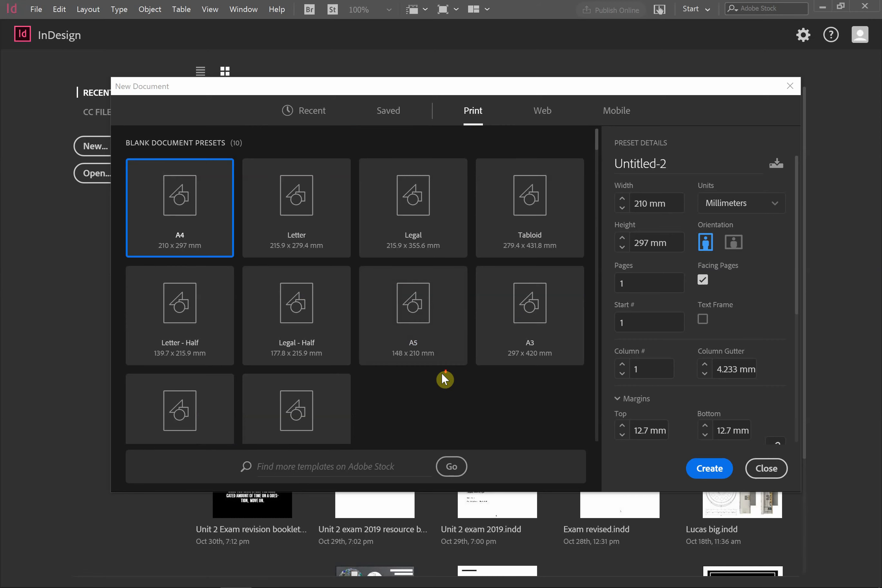
pyautogui.scroll(-10, 446, 377)
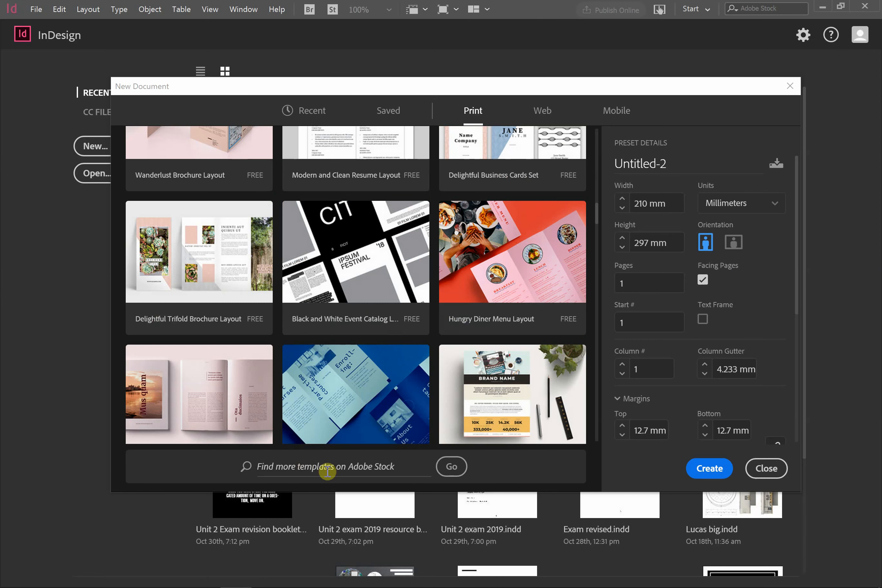
pyautogui.scroll(10, 448, 258)
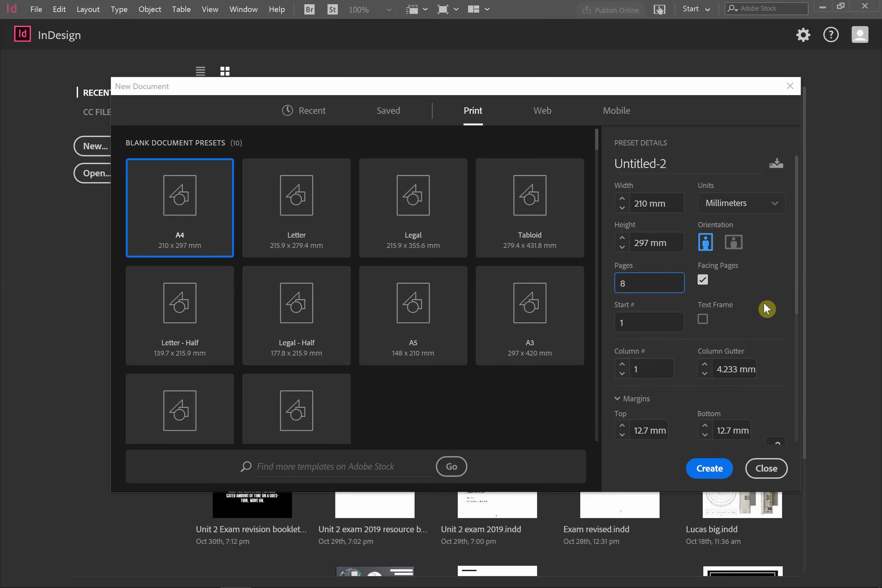
pyautogui.scroll(-5, 764, 302)
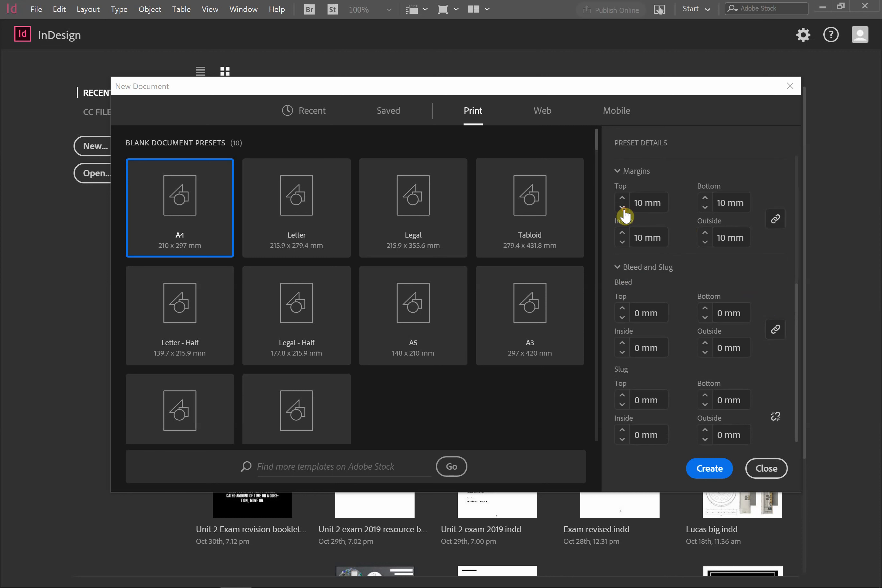
pyautogui.click(622, 197)
pyautogui.click(622, 197)
pyautogui.click(622, 206)
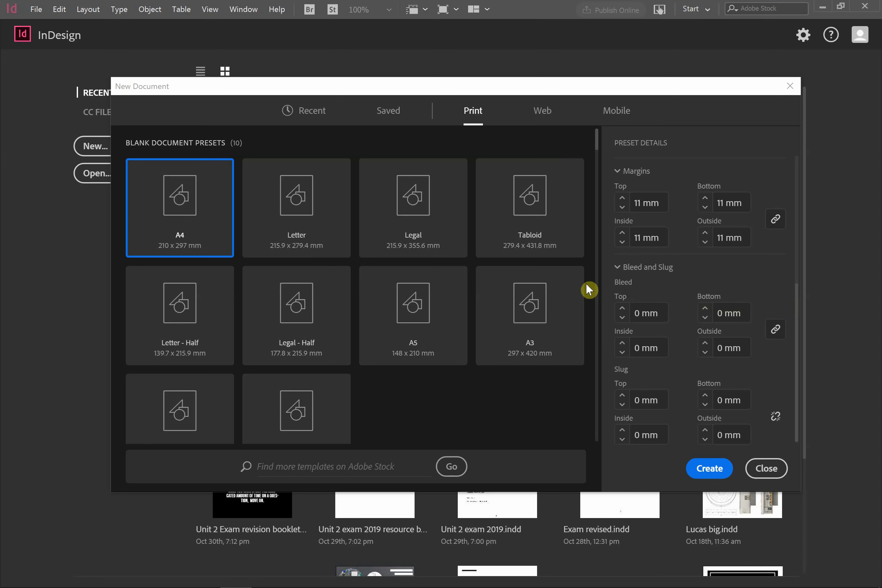
# Set the document's bleed to 4 mm on all sides.
pyautogui.click(622, 309)
pyautogui.click(622, 308)
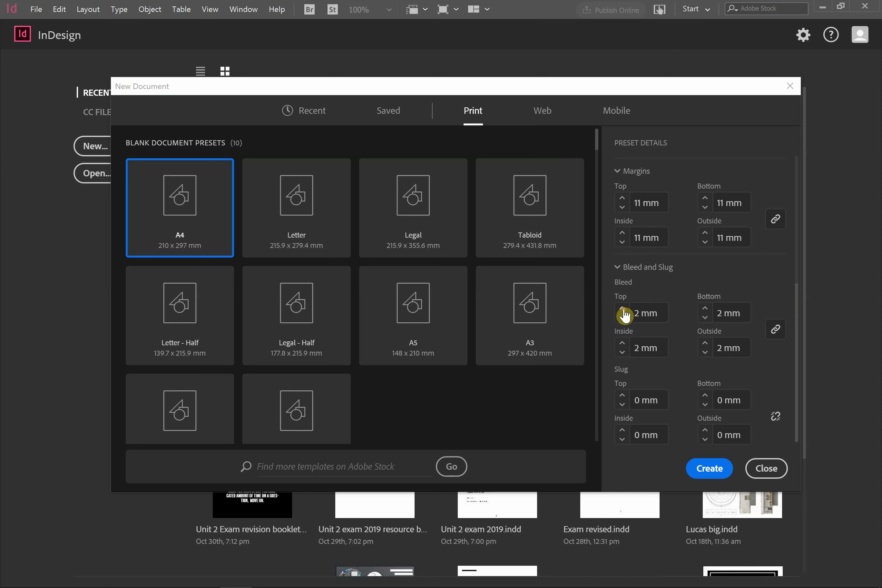
pyautogui.click(622, 309)
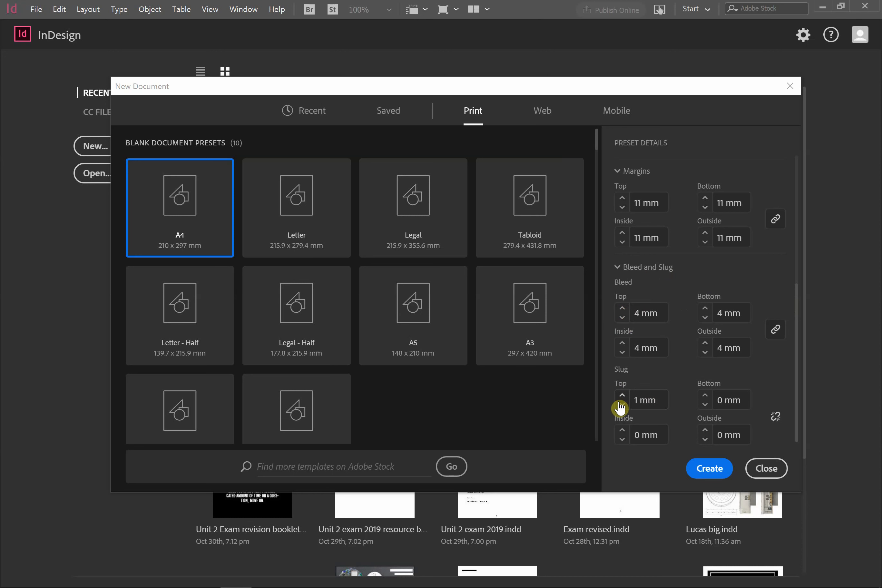
# Link the slug values, set them to 5 mm on all sides, and create the document.
pyautogui.click(775, 416)
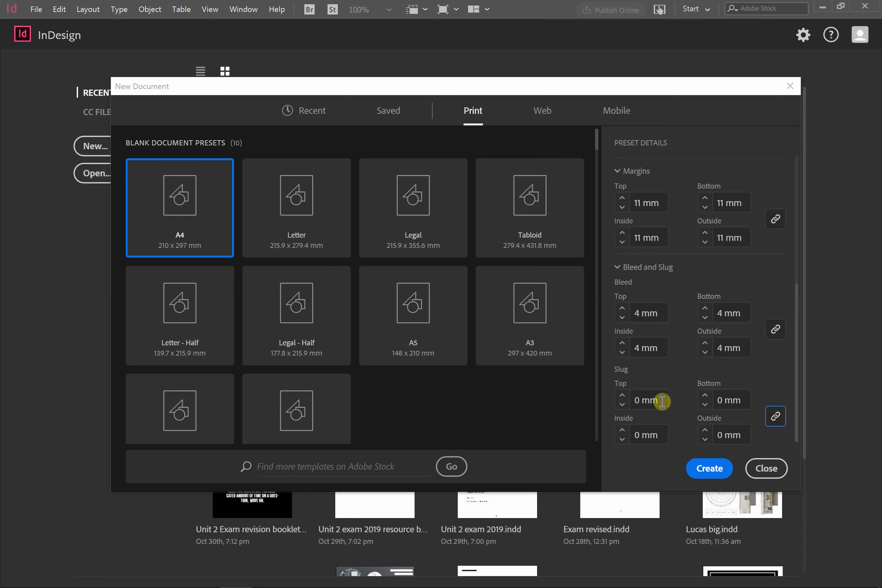
pyautogui.click(621, 396)
pyautogui.click(621, 395)
pyautogui.click(622, 395)
pyautogui.click(621, 395)
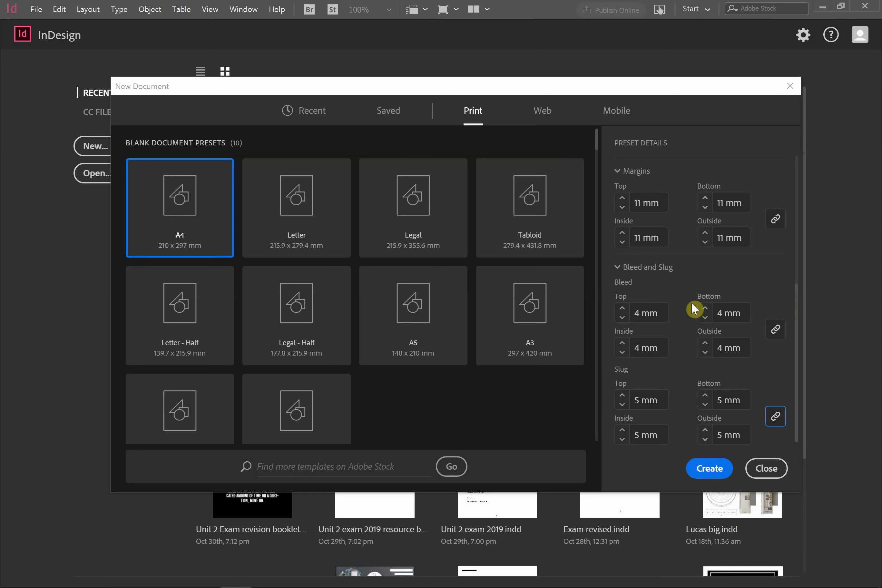
pyautogui.scroll(6, 691, 301)
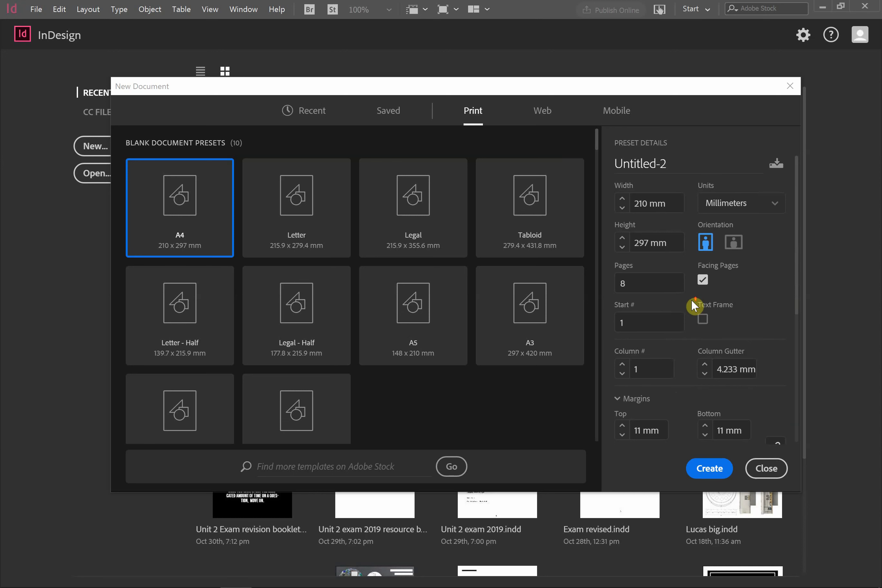
pyautogui.click(710, 474)
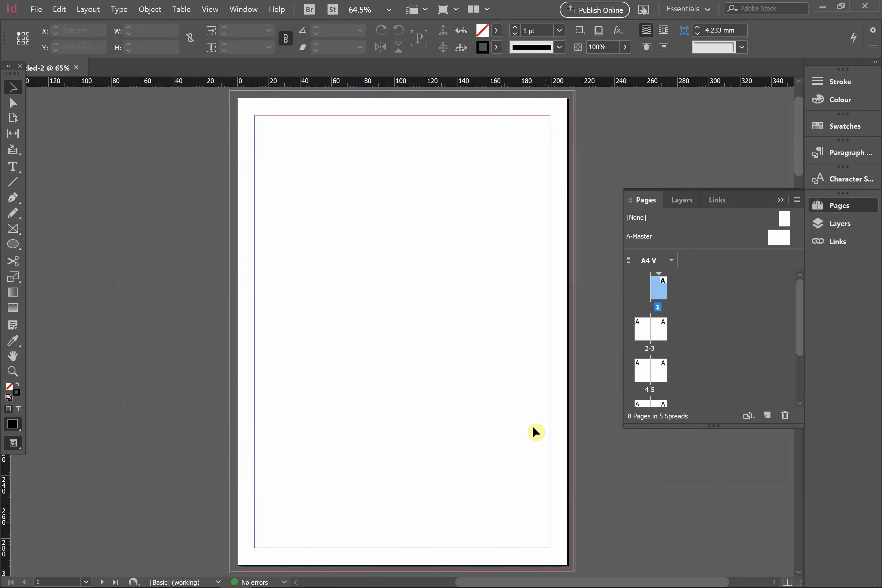
# Draw a freehand Pencil scribble about 22 mm by 19 mm in page 1's upper-left margin area, and undo it.
pyautogui.click(780, 200)
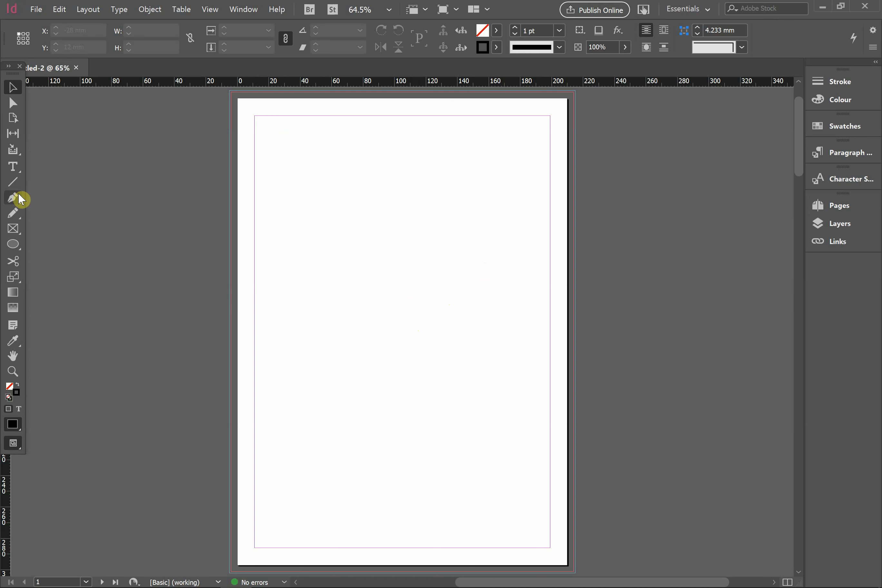
pyautogui.click(17, 214)
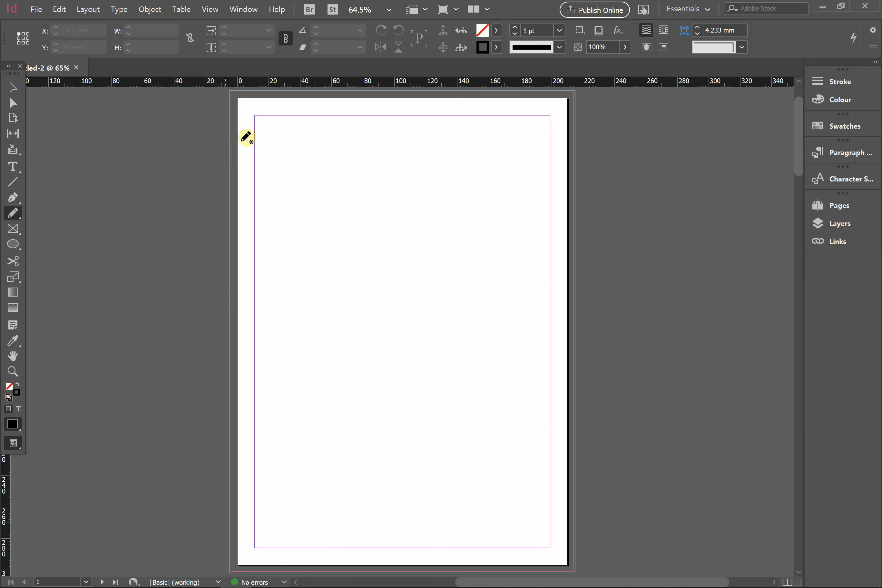
pyautogui.moveTo(252, 102)
pyautogui.mouseDown()
pyautogui.moveTo(277, 102)
pyautogui.moveTo(251, 105)
pyautogui.moveTo(250, 130)
pyautogui.moveTo(249, 107)
pyautogui.moveTo(284, 104)
pyautogui.mouseUp()
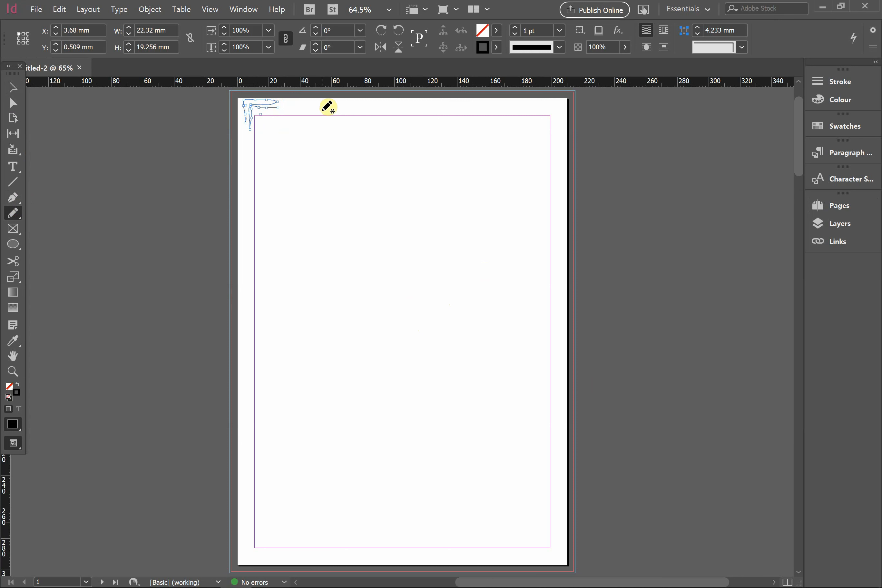
pyautogui.hotkey('ctrl', 'z')
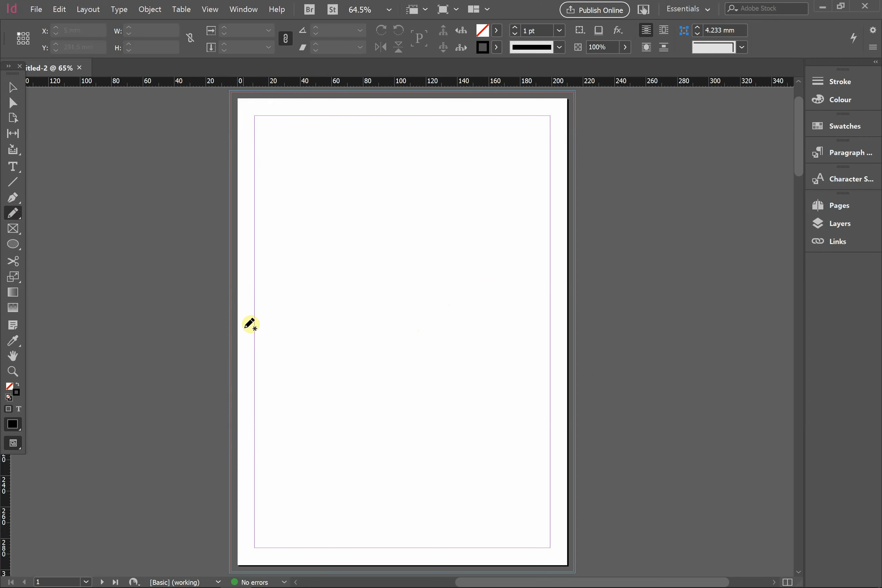
# Examine the margin, page edge, bleed and slug guides along page 1's left side up close.
pyautogui.scroll(3, 236, 305)
pyautogui.scroll(3, 235, 305)
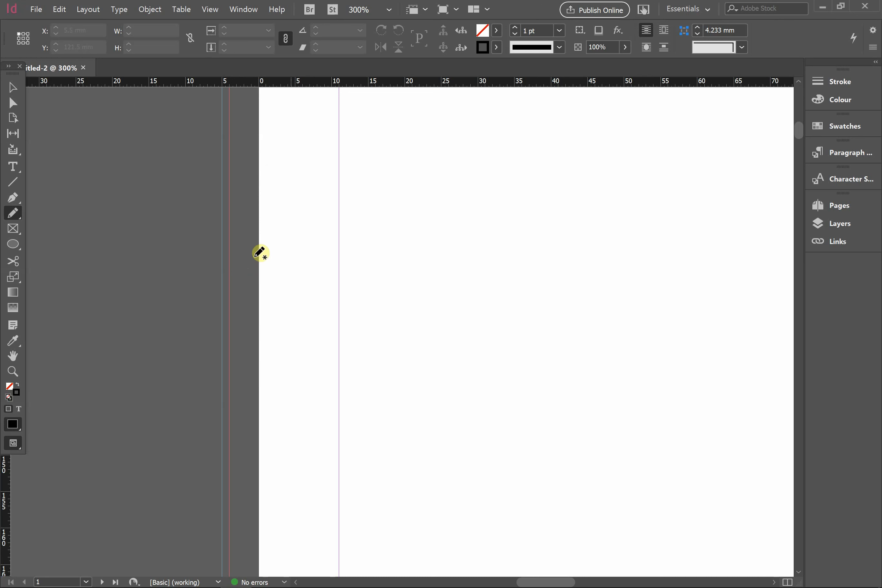
pyautogui.scroll(-1, 253, 256)
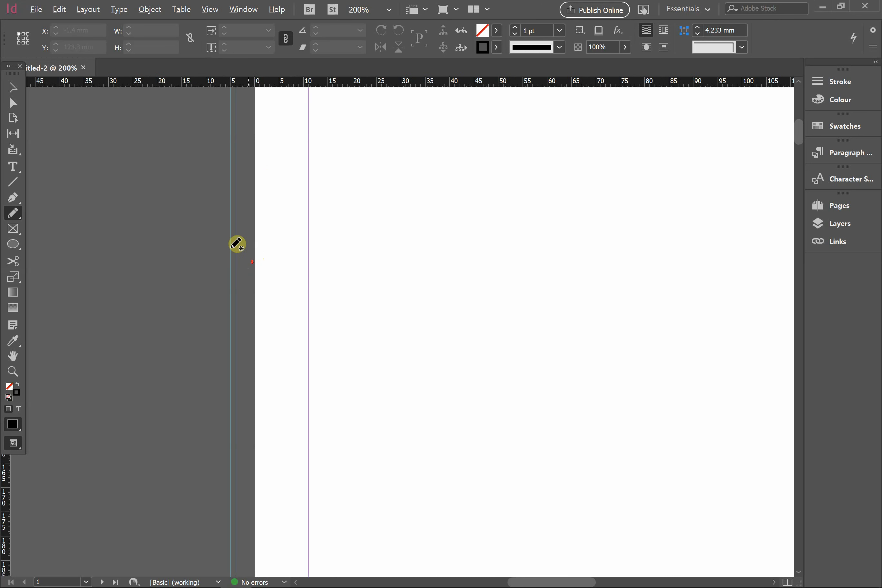
pyautogui.scroll(-1, 235, 260)
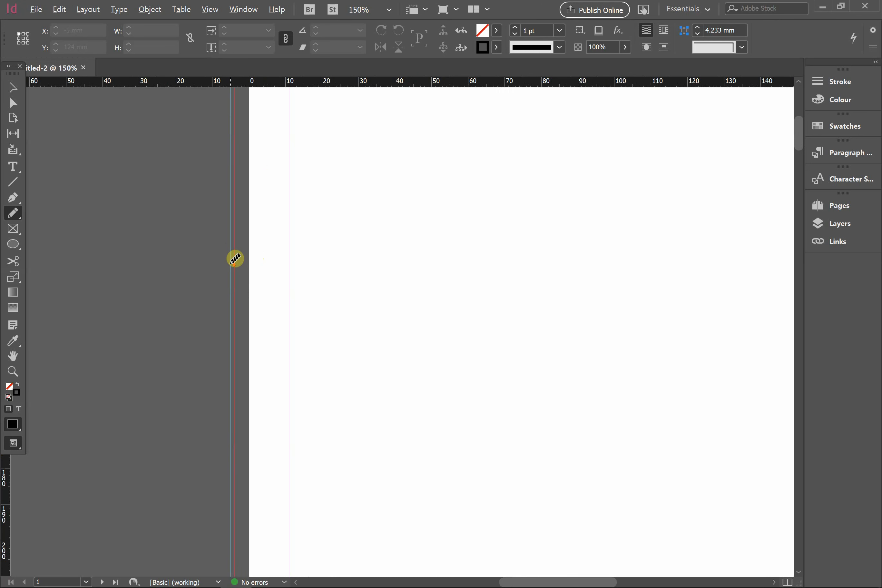
pyautogui.scroll(-2, 236, 259)
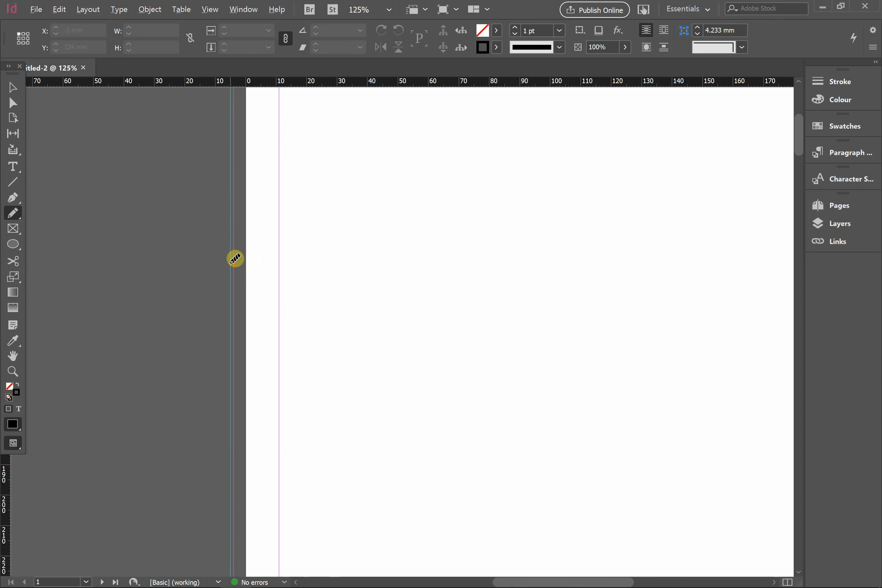
pyautogui.scroll(-1, 235, 258)
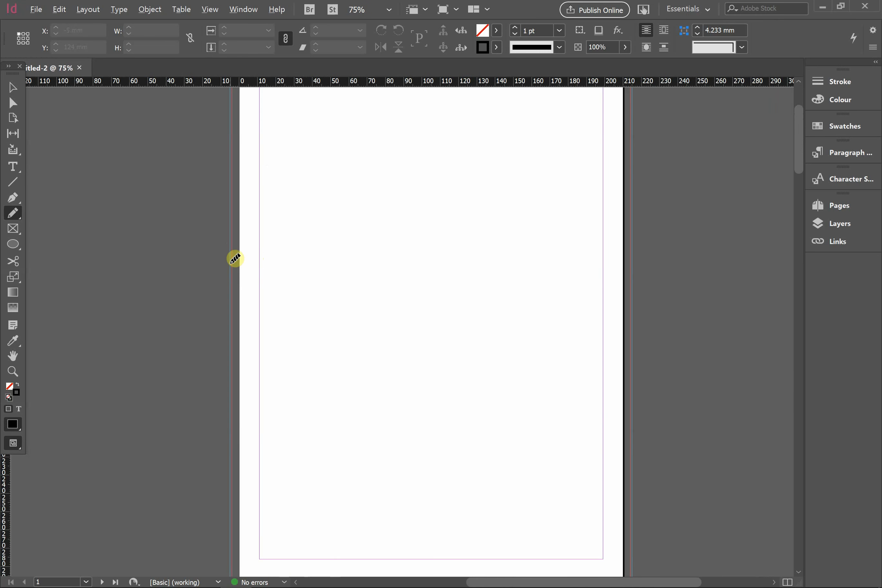
pyautogui.scroll(-1, 235, 259)
pyautogui.scroll(1, 251, 196)
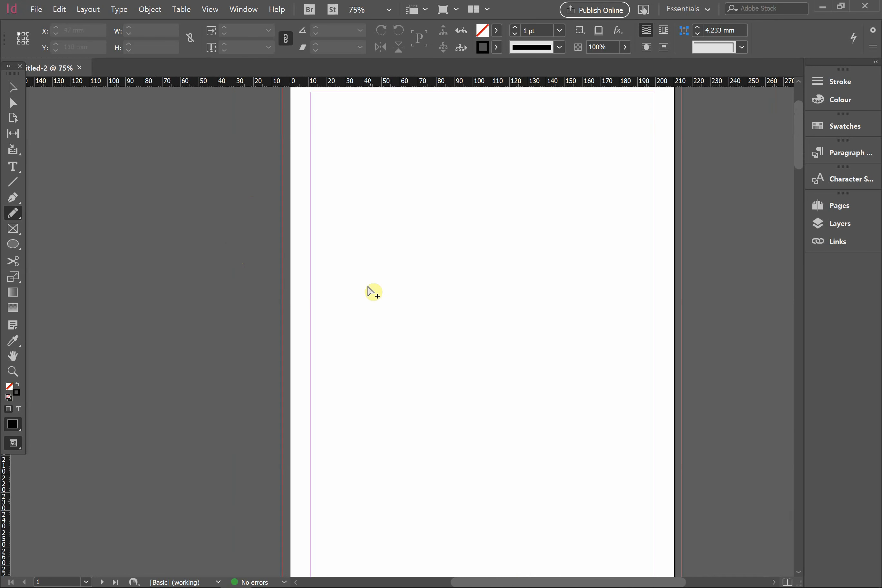
# Look over the whole document's layout, from the single front page through the facing spreads to the back page.
pyautogui.scroll(-4, 370, 292)
pyautogui.scroll(-1, 430, 182)
pyautogui.scroll(1, 427, 176)
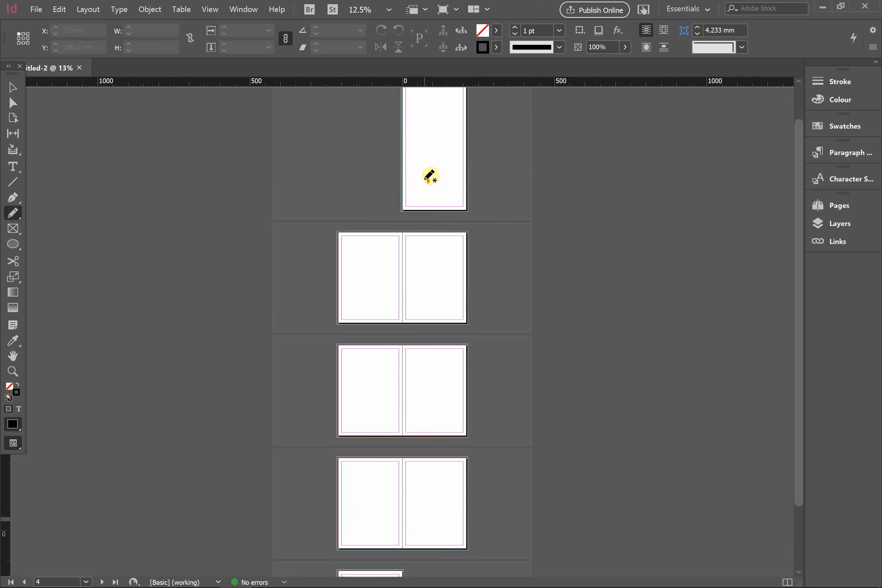
pyautogui.scroll(-2, 430, 167)
pyautogui.scroll(1, 425, 171)
pyautogui.scroll(1, 431, 178)
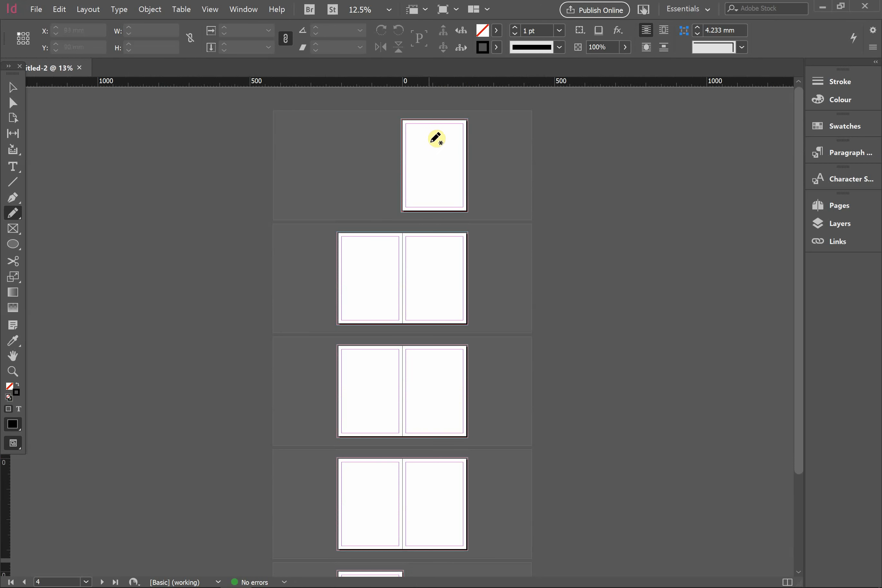
pyautogui.scroll(-3, 464, 304)
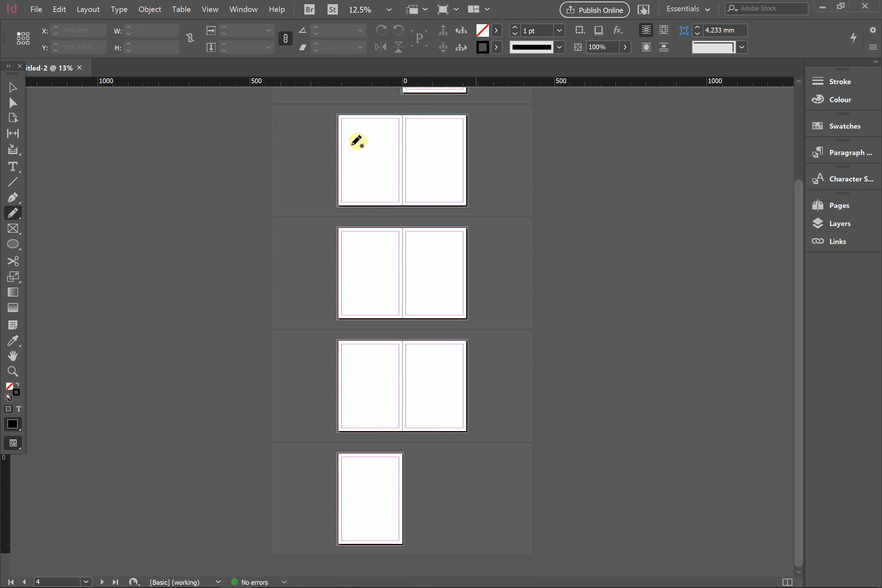
pyautogui.scroll(1, 433, 171)
# Show the Pages panel and enlarge it to fit the thumbnails of all eight pages.
pyautogui.click(255, 10)
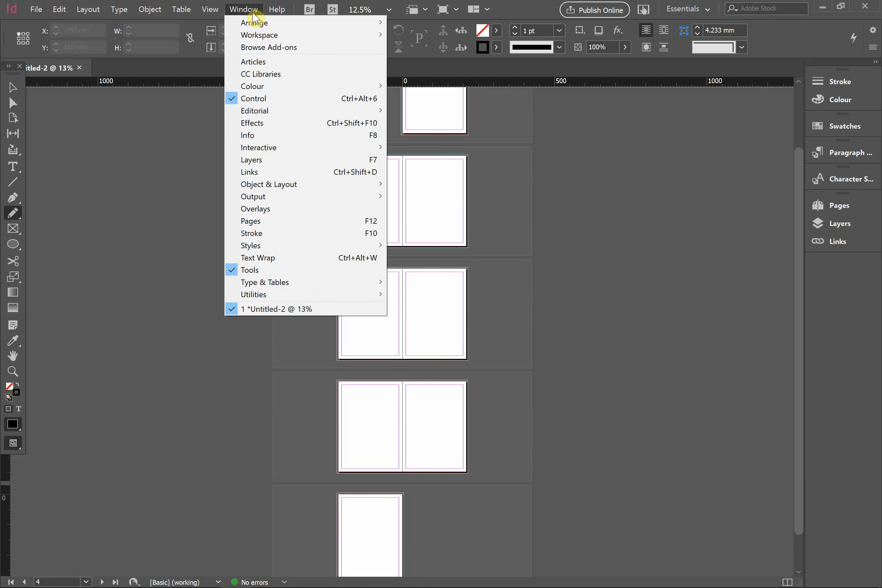
pyautogui.click(269, 223)
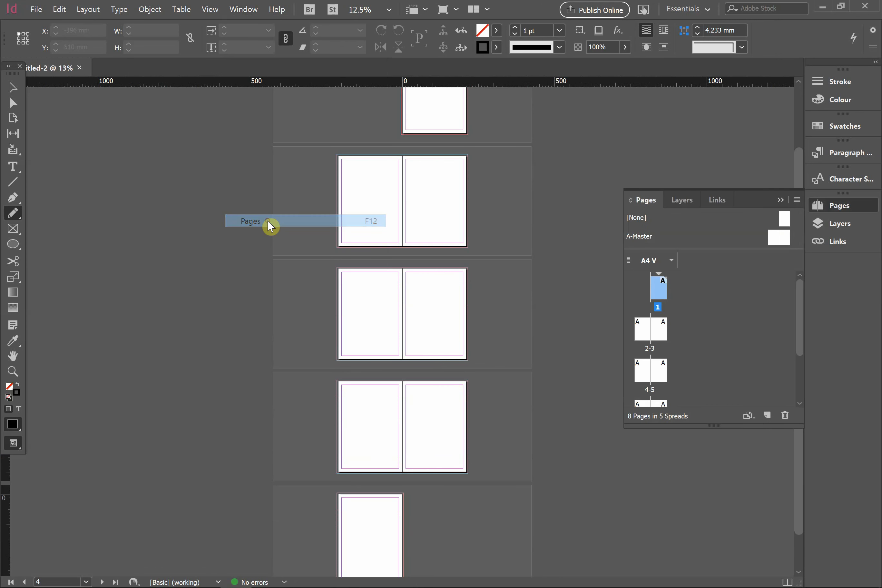
pyautogui.scroll(-1, 669, 354)
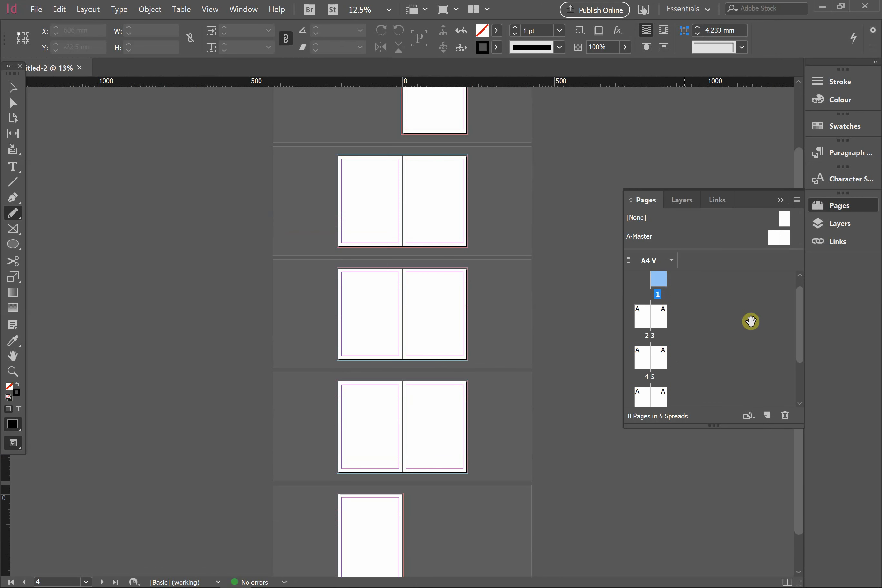
pyautogui.moveTo(744, 190); pyautogui.dragTo(739, 112)
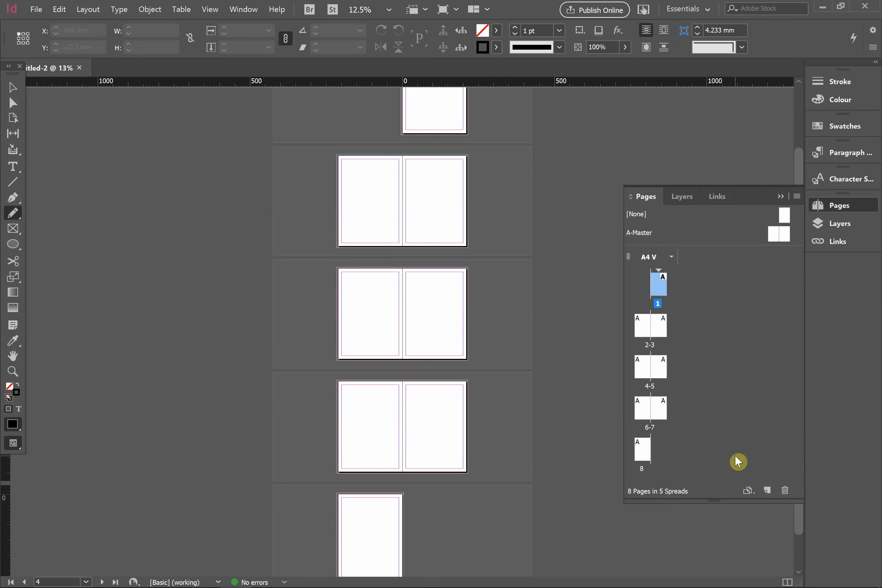
# Enlarge the Pages panel slightly and add two pages after page 8.
pyautogui.moveTo(719, 504); pyautogui.dragTo(716, 535)
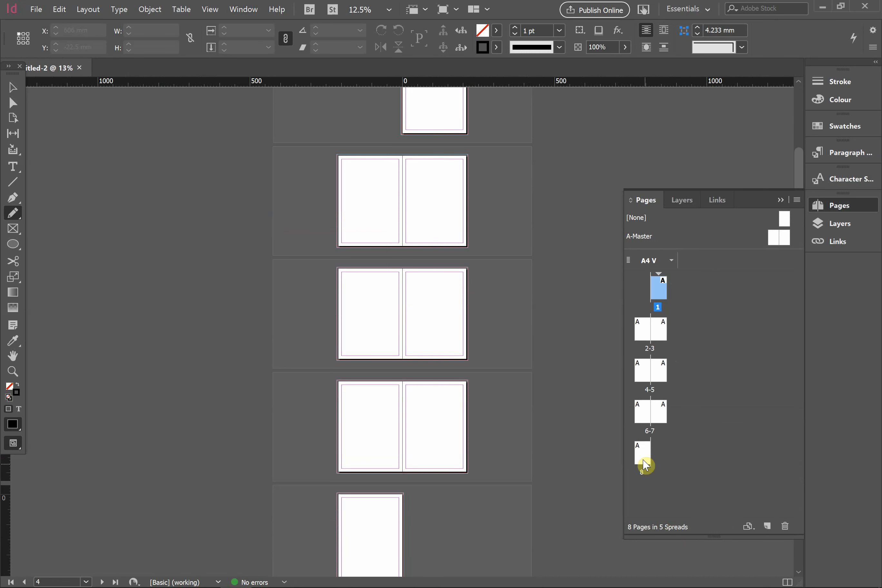
pyautogui.click(643, 453)
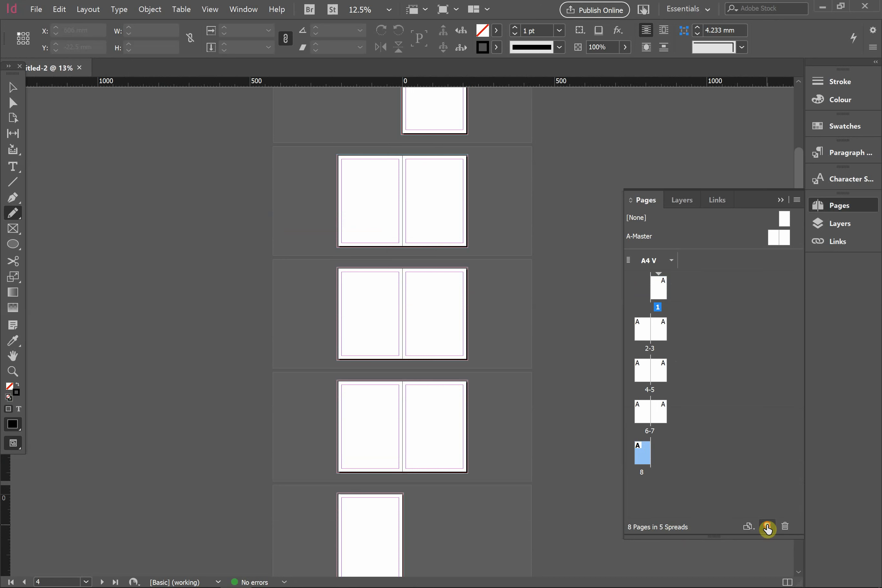
pyautogui.click(760, 530)
pyautogui.click(760, 529)
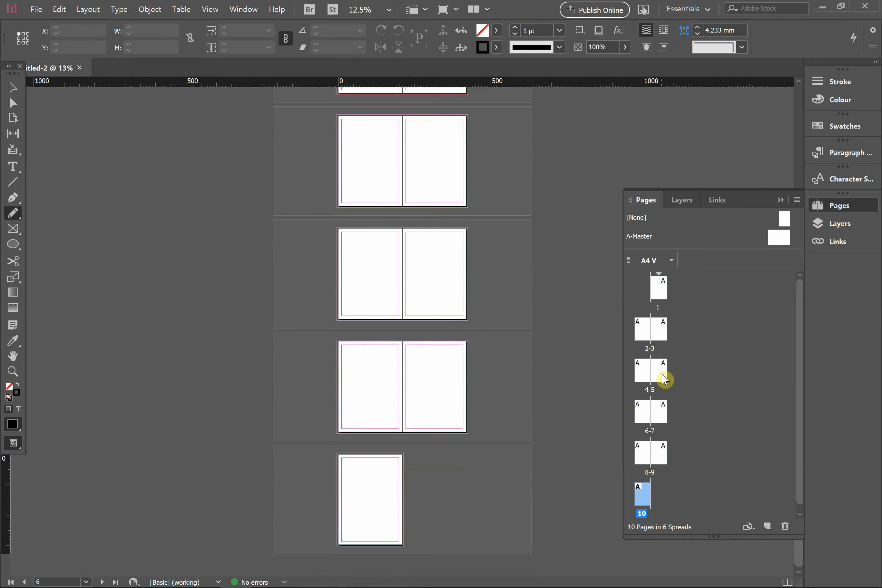
# Insert two more pages directly after page 4.
pyautogui.click(645, 374)
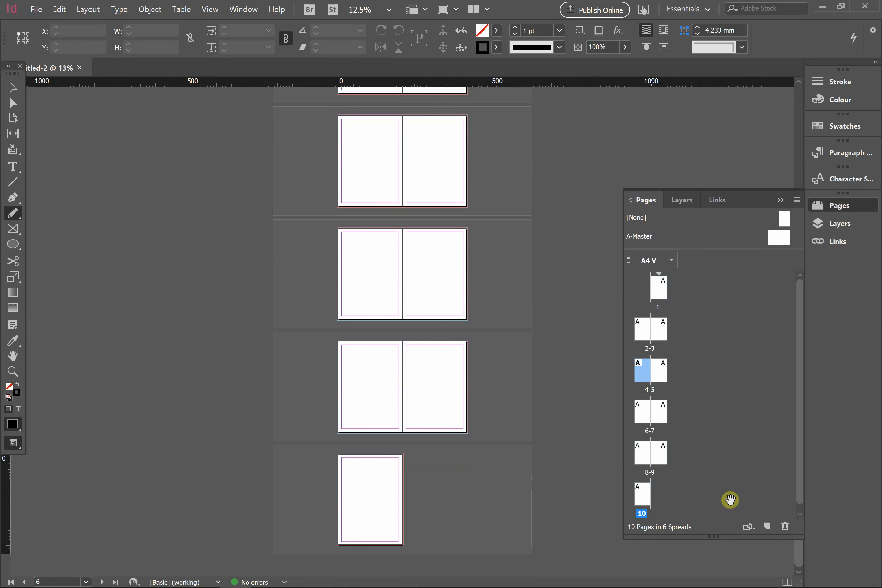
pyautogui.click(767, 528)
pyautogui.click(767, 528)
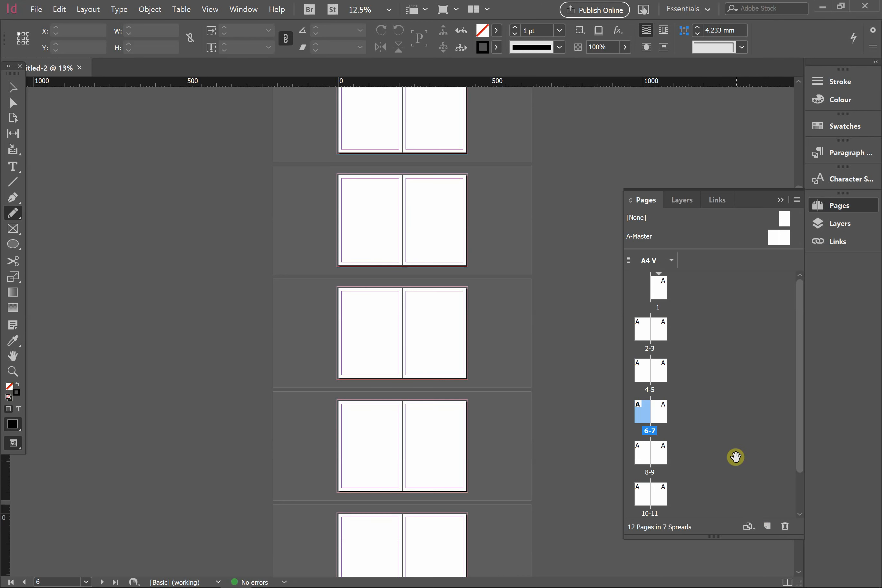
# Undo all the page additions made after pages 4 and 8.
pyautogui.hotkey('ctrl', 'z')
pyautogui.hotkey('ctrl', 'z')
pyautogui.hotkey('ctrl', 'z')
pyautogui.hotkey('ctrl', 'z')
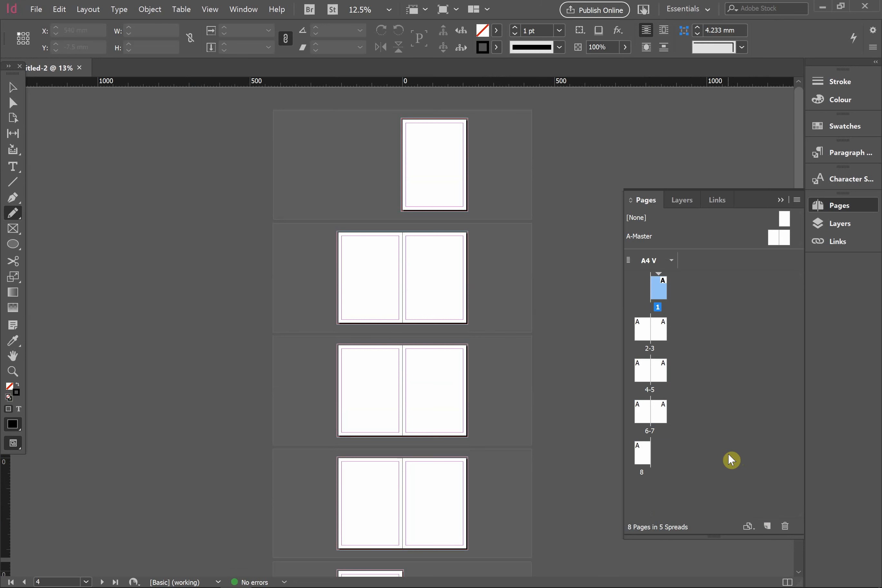
pyautogui.scroll(-3, 524, 305)
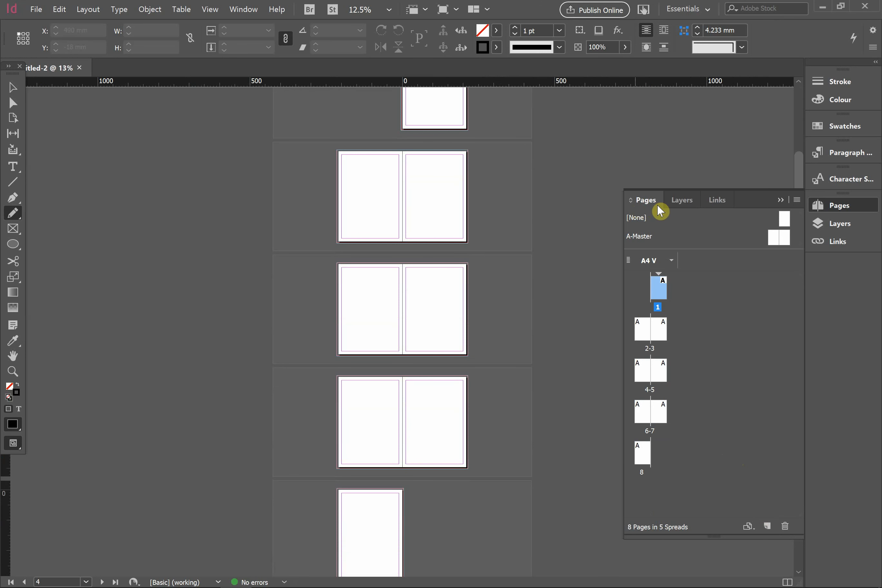
pyautogui.click(779, 201)
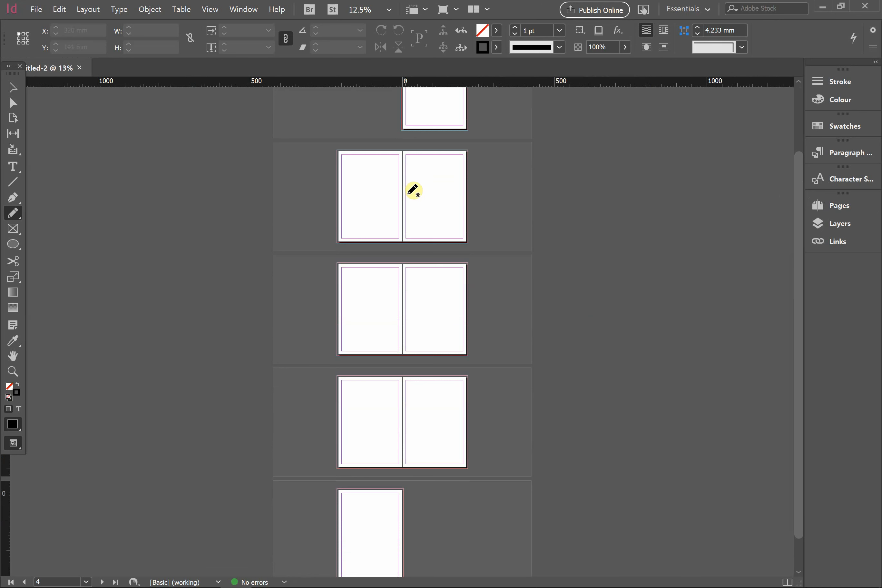
pyautogui.scroll(3, 413, 190)
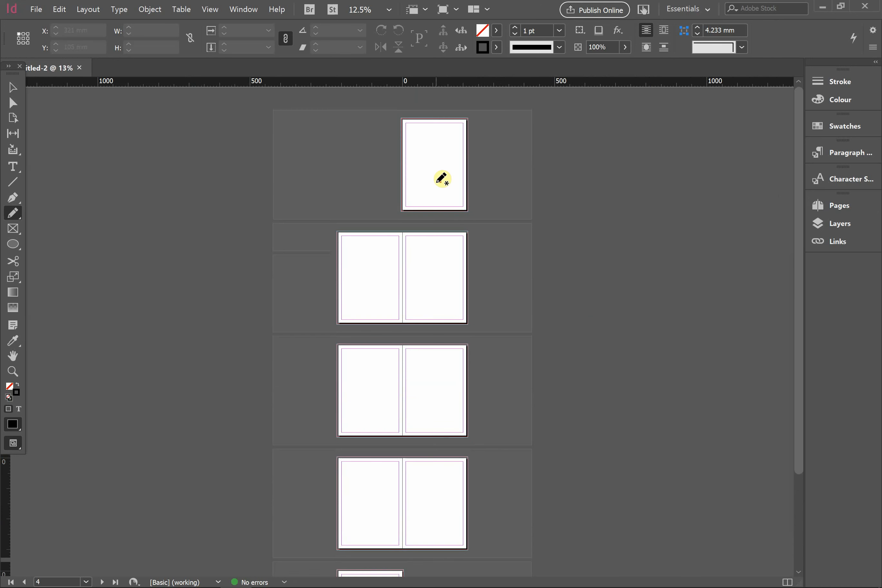
# Select page 2, go to it in the document view, and collapse the Pages panel.
pyautogui.click(837, 209)
pyautogui.click(648, 333)
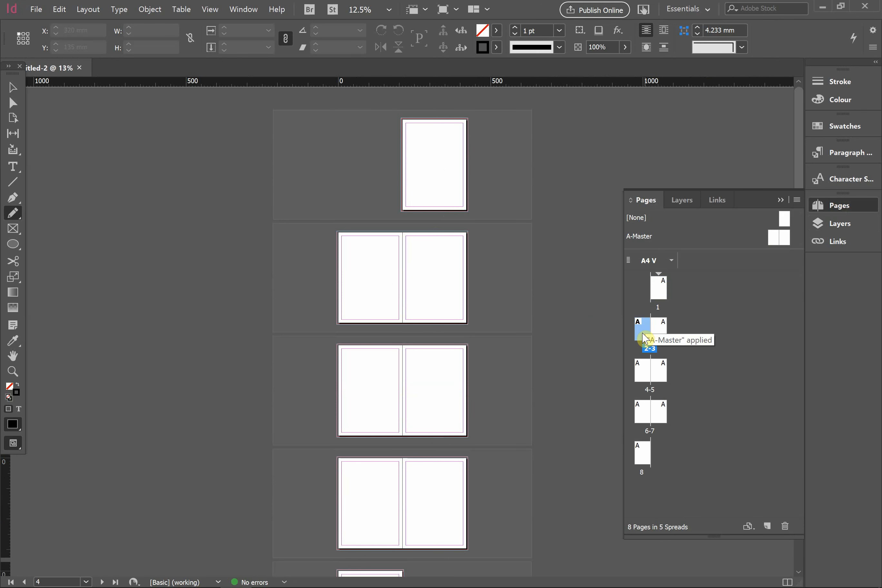
pyautogui.doubleClick(644, 335)
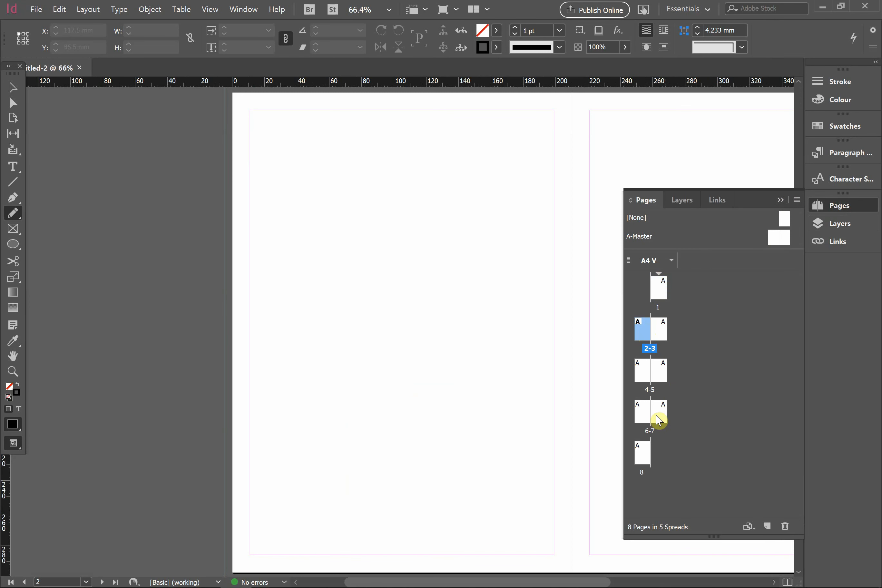
pyautogui.scroll(-10, 452, 352)
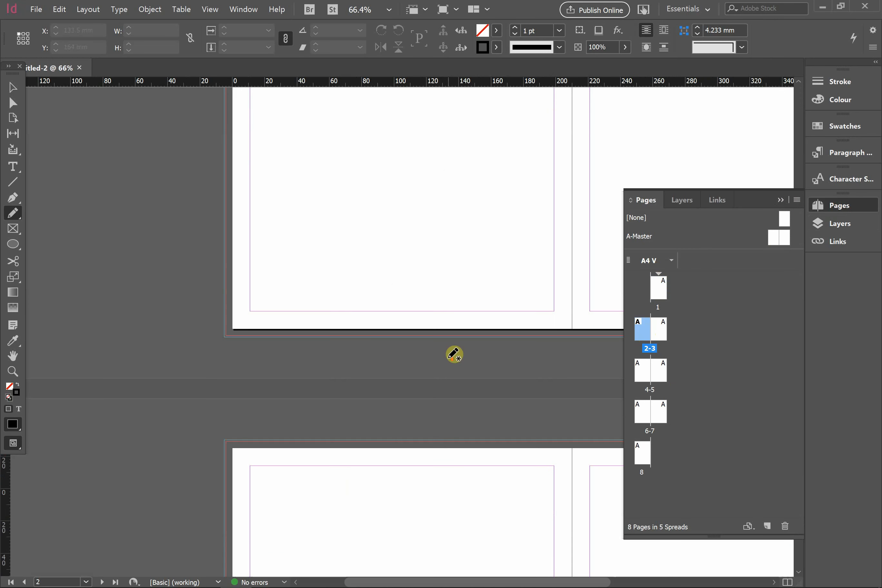
pyautogui.scroll(10, 453, 353)
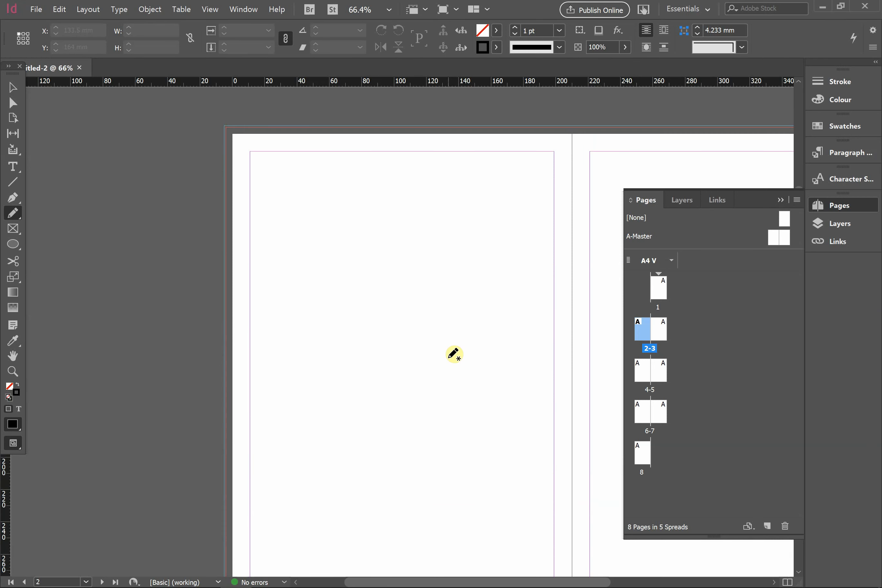
pyautogui.click(780, 200)
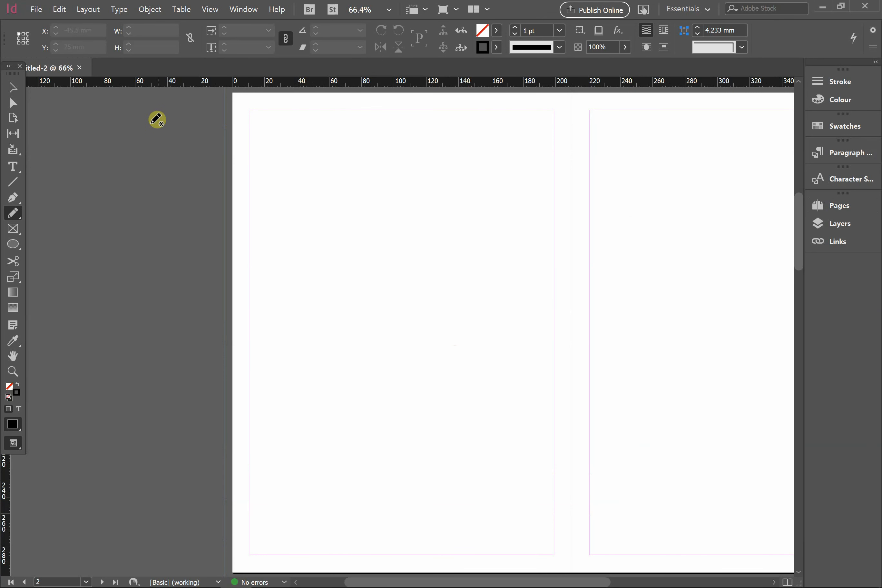
# Open the Margins and Columns settings for the page 2-3 spread and turn on the preview.
pyautogui.click(88, 11)
pyautogui.click(97, 10)
pyautogui.click(96, 10)
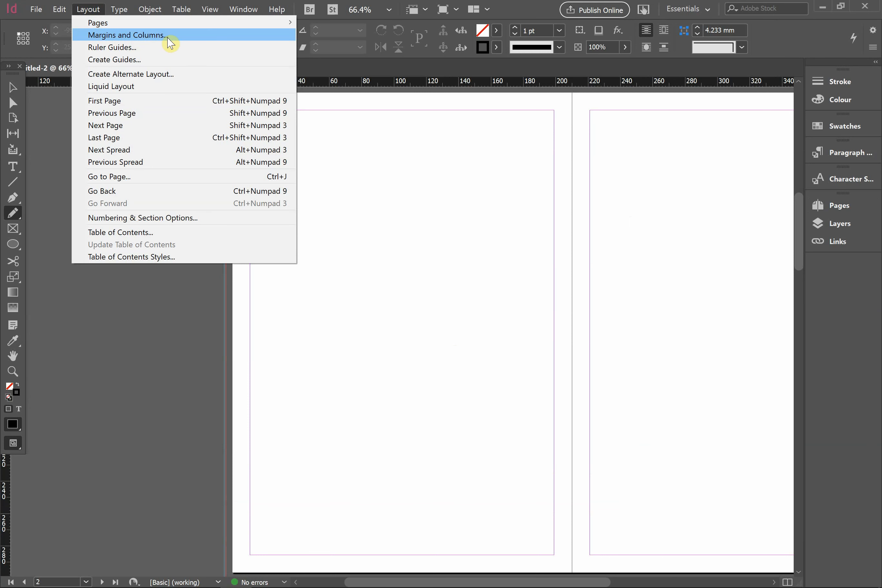
pyautogui.click(168, 38)
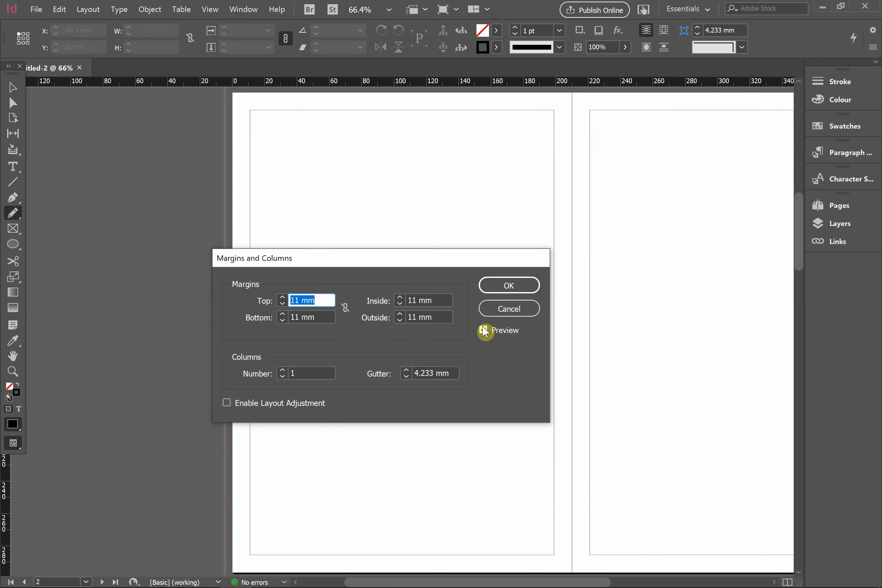
pyautogui.click(483, 330)
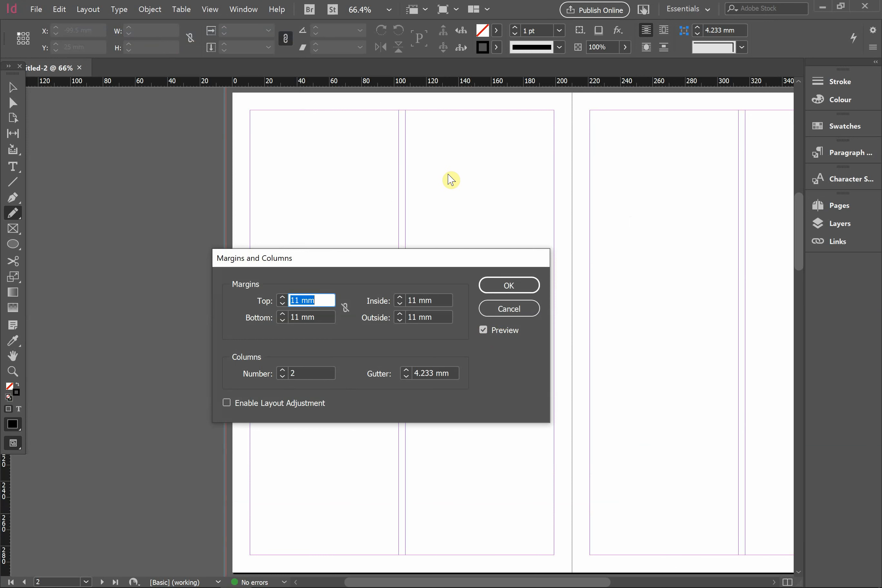
# Try column counts up to seven on the page 2-3 spread, and settle on 3 columns.
pyautogui.click(282, 372)
pyautogui.click(282, 372)
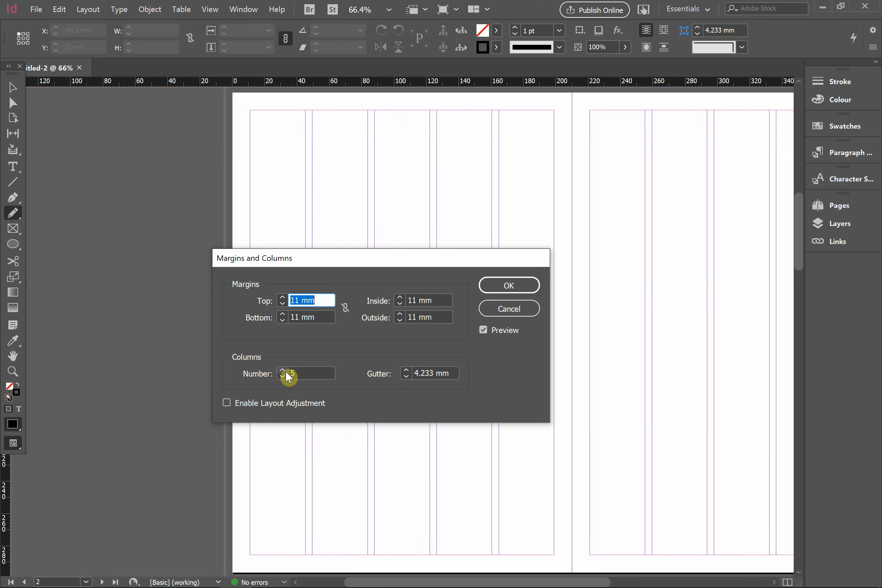
pyautogui.click(283, 371)
pyautogui.click(283, 371)
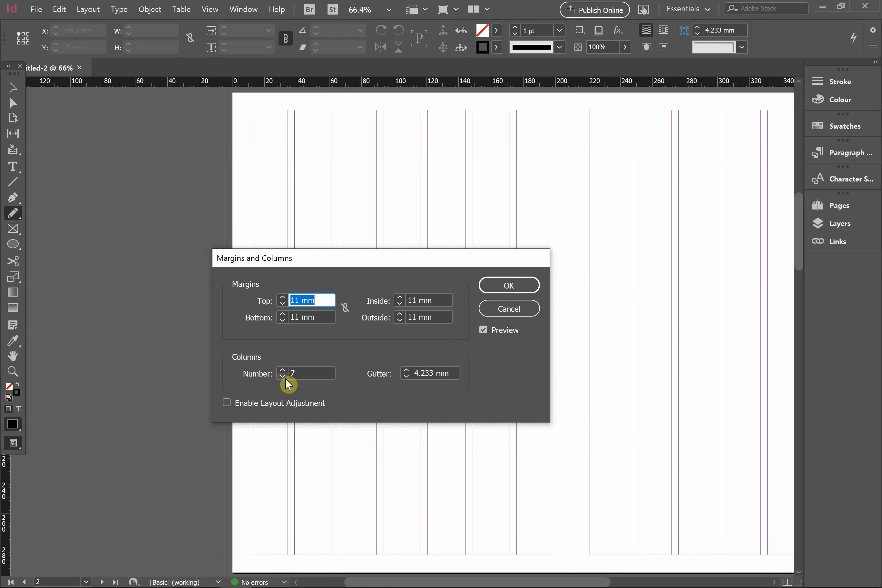
pyautogui.click(283, 376)
pyautogui.click(283, 376)
pyautogui.click(282, 376)
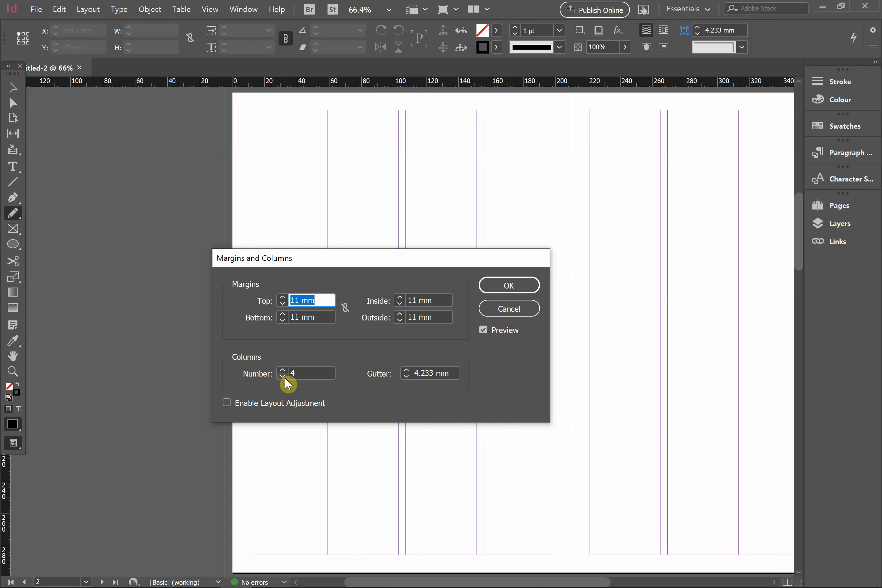
pyautogui.click(282, 376)
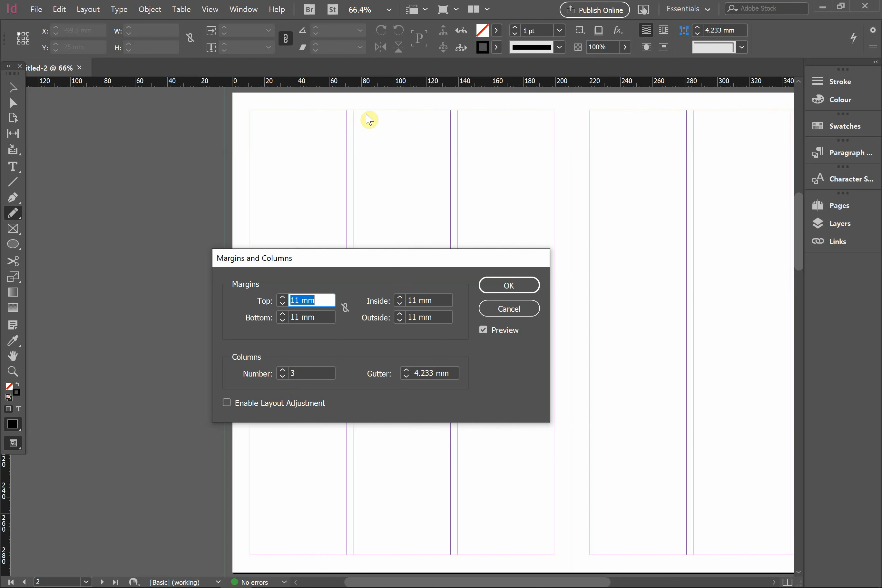
# Try a wide column gutter of 13 mm, and reduce the gutter to 4 mm.
pyautogui.click(407, 371)
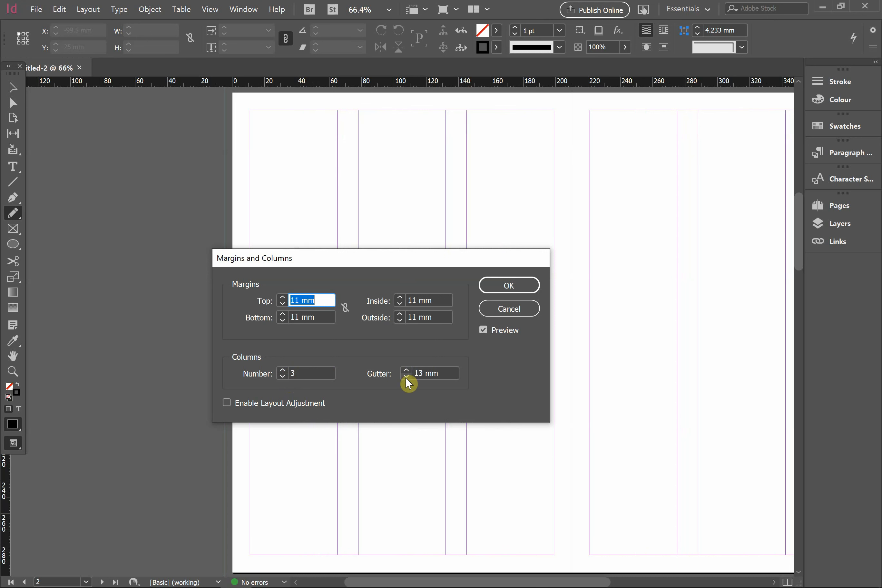
pyautogui.click(406, 378)
pyautogui.click(406, 378)
pyautogui.click(406, 377)
pyautogui.click(407, 378)
pyautogui.click(406, 378)
pyautogui.click(406, 377)
pyautogui.click(406, 378)
pyautogui.click(406, 378)
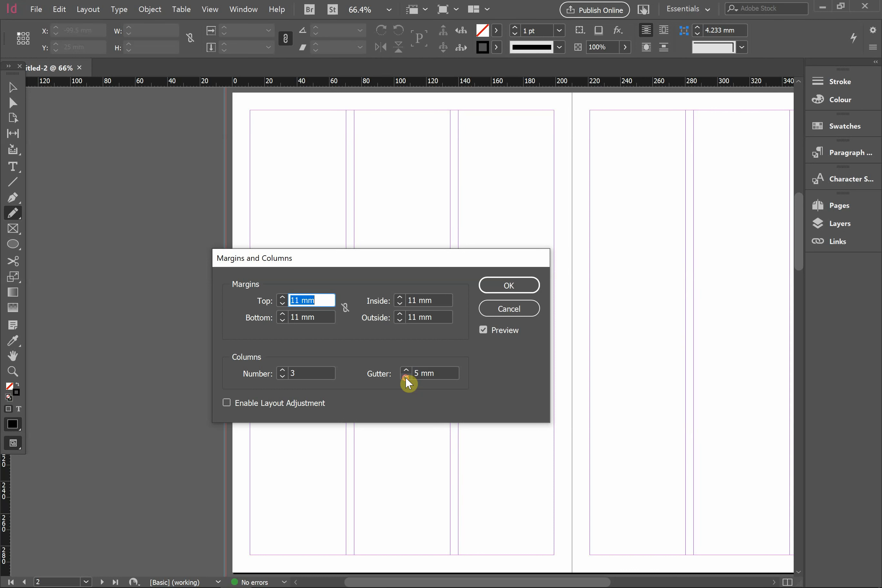
pyautogui.click(406, 377)
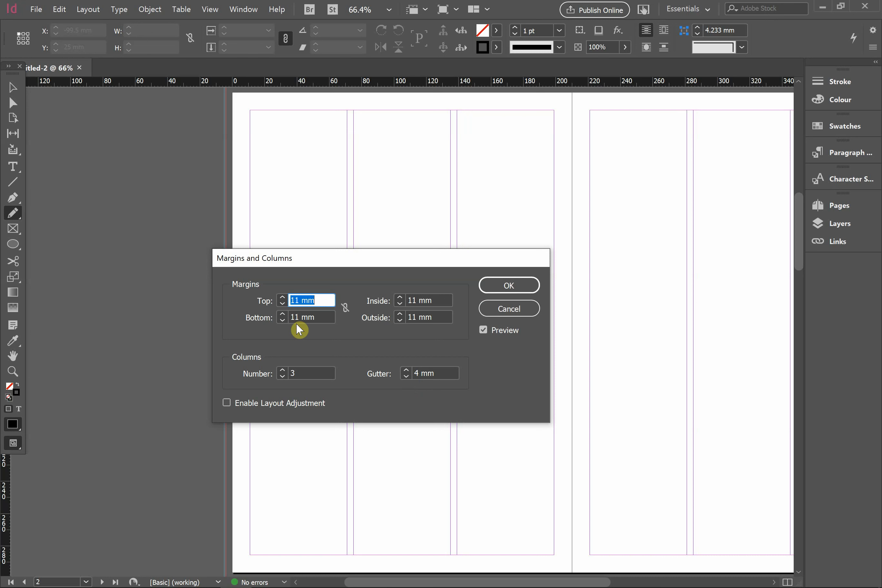
# Try a larger top margin, return it to 11 mm, and apply the margin and column settings.
pyautogui.click(283, 298)
pyautogui.click(283, 298)
pyautogui.click(283, 304)
pyautogui.click(282, 303)
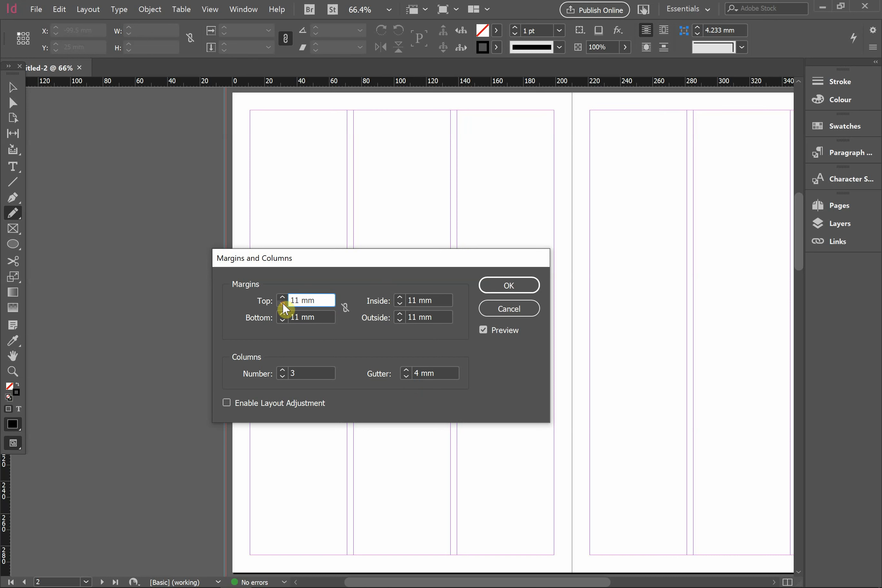
pyautogui.click(508, 290)
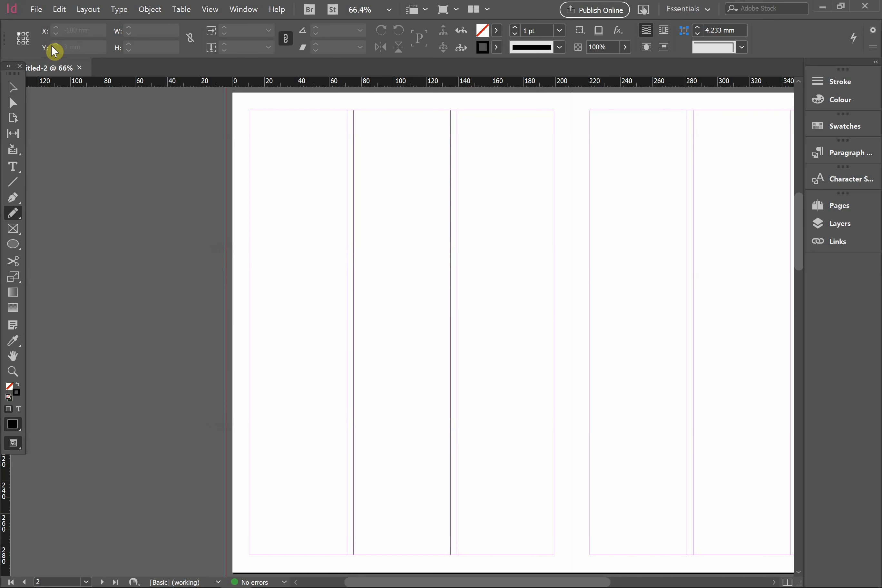
# Activate the Selection tool and compare the column guides on pages 2-3 with the other spreads across the document.
pyautogui.click(13, 87)
pyautogui.scroll(-1, 346, 264)
pyautogui.scroll(-6, 478, 313)
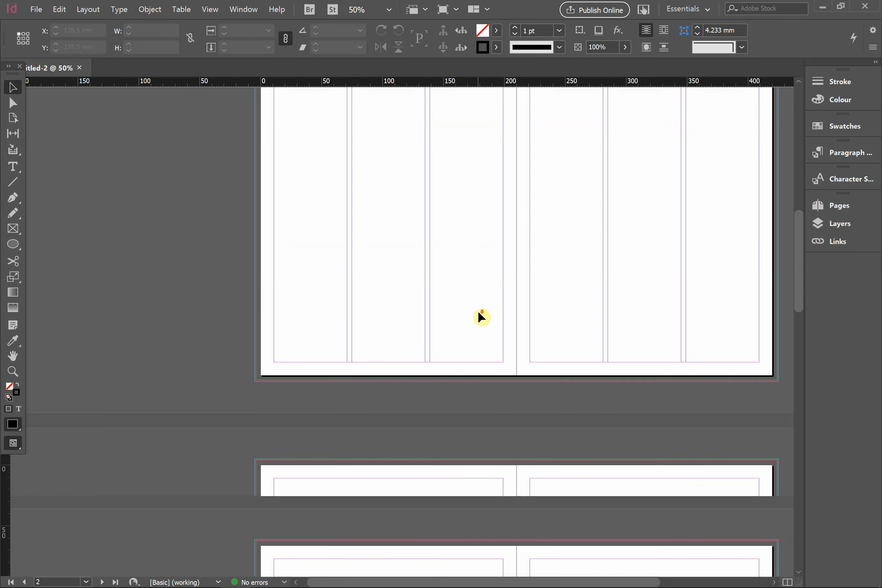
pyautogui.scroll(-1, 478, 314)
pyautogui.scroll(2, 502, 257)
pyautogui.scroll(1, 504, 261)
pyautogui.scroll(1, 403, 290)
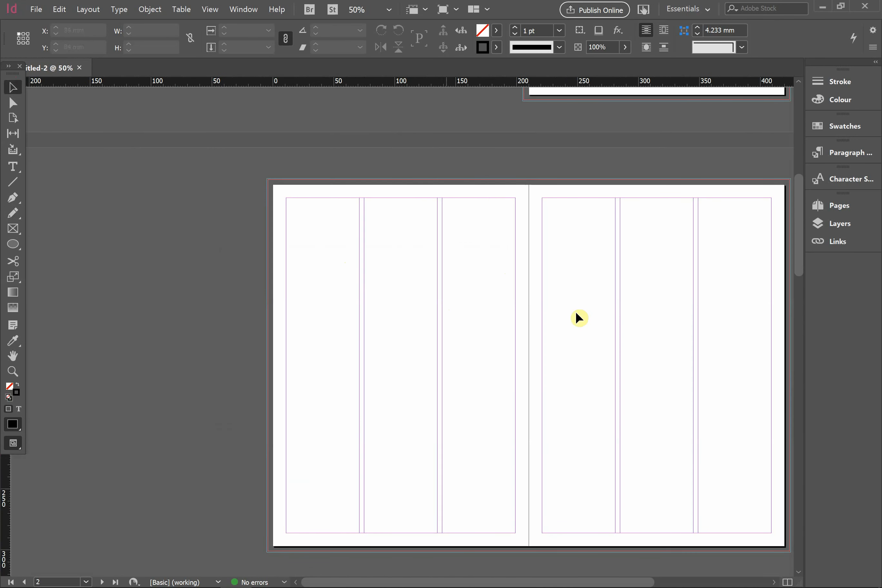
pyautogui.hscroll(2, 577, 317)
pyautogui.scroll(-2, 599, 311)
pyautogui.hscroll(1, 489, 313)
pyautogui.scroll(-2, 470, 309)
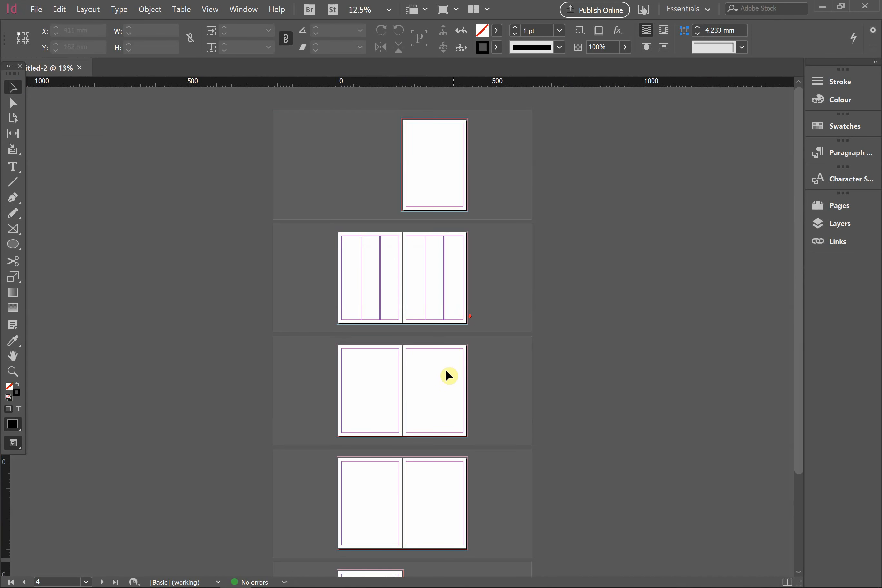
pyautogui.scroll(-2, 449, 374)
pyautogui.scroll(1, 394, 220)
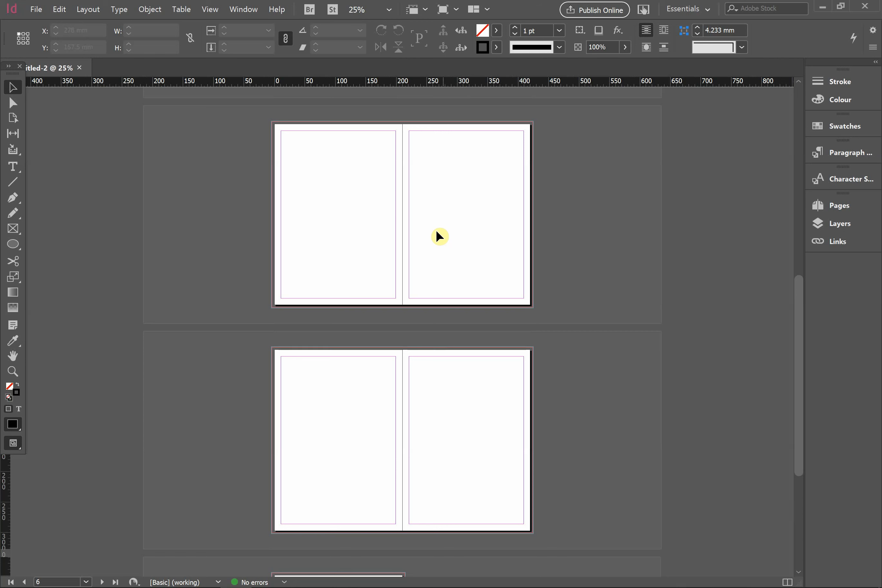
pyautogui.scroll(1, 440, 237)
# Show the Pages panel and select all pages from 2 to 7.
pyautogui.click(824, 208)
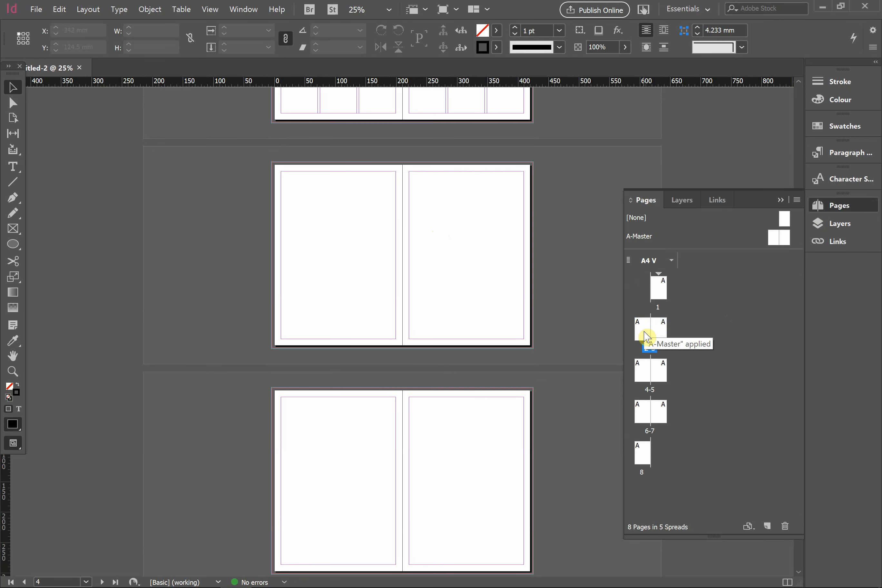
pyautogui.click(646, 350)
pyautogui.click(646, 336)
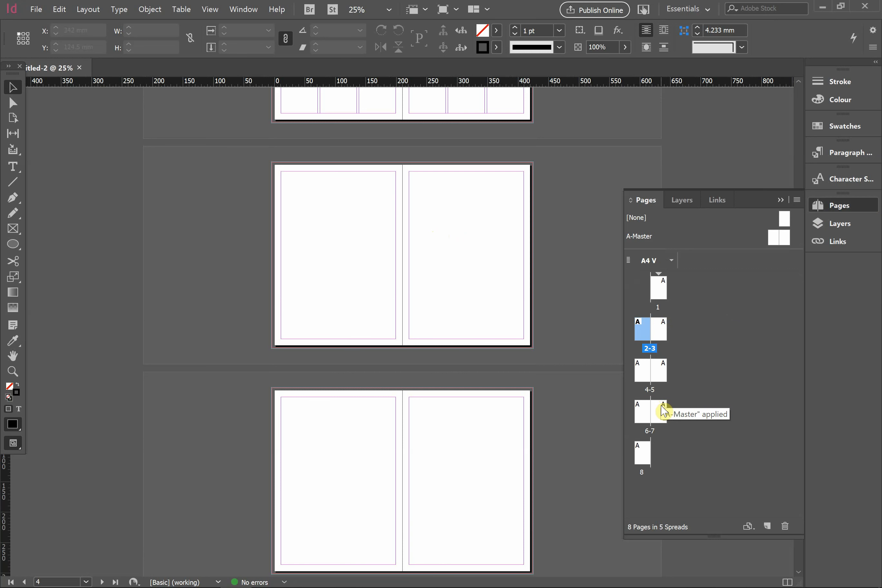
pyautogui.keyDown('shift'); pyautogui.click(662, 417); pyautogui.keyUp('shift')
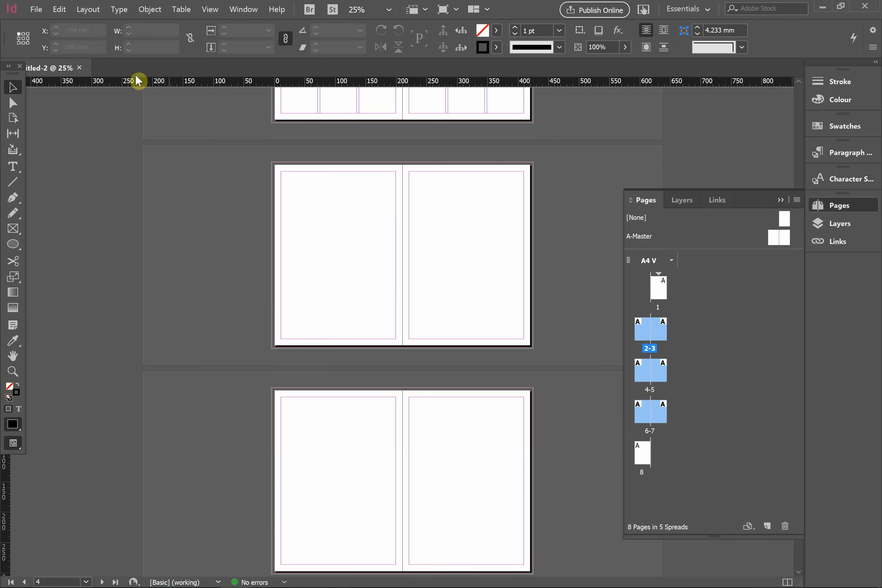
# Apply three columns with a 4 mm gutter to the selected pages 2 to 7.
pyautogui.click(95, 10)
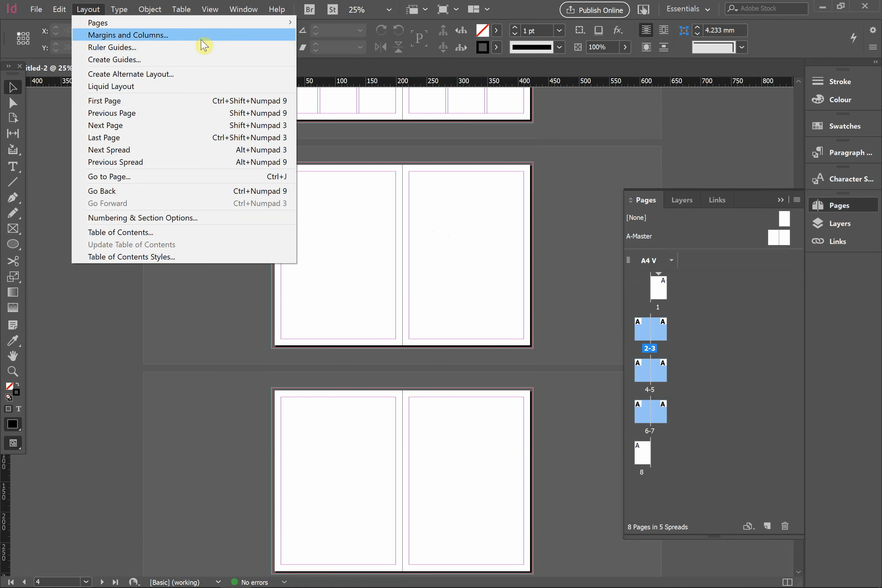
pyautogui.click(203, 38)
pyautogui.click(298, 373)
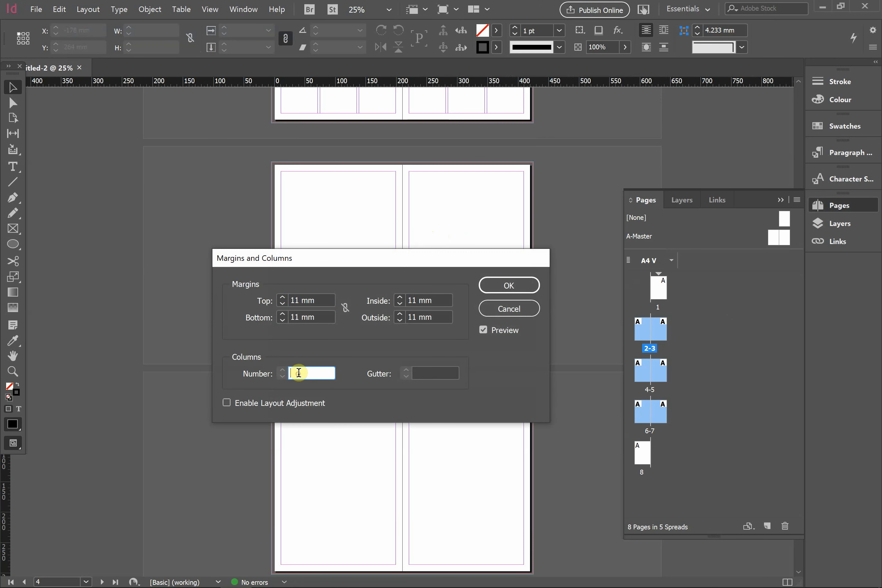
pyautogui.write('3')
pyautogui.click(430, 371)
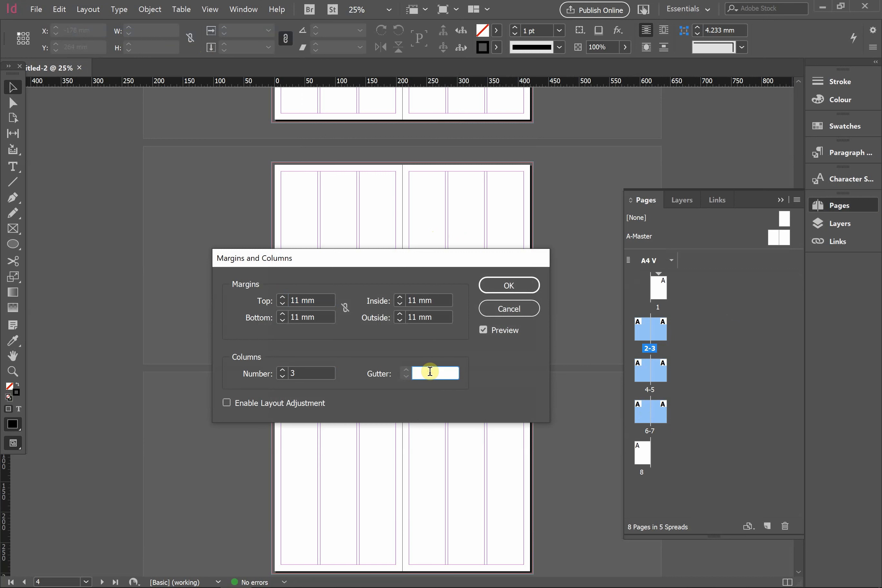
pyautogui.write('4')
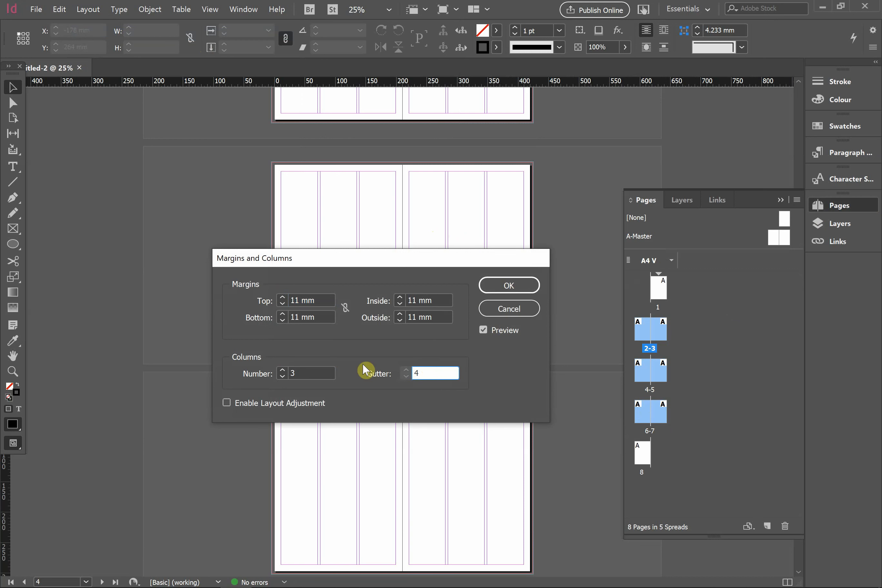
pyautogui.click(316, 373)
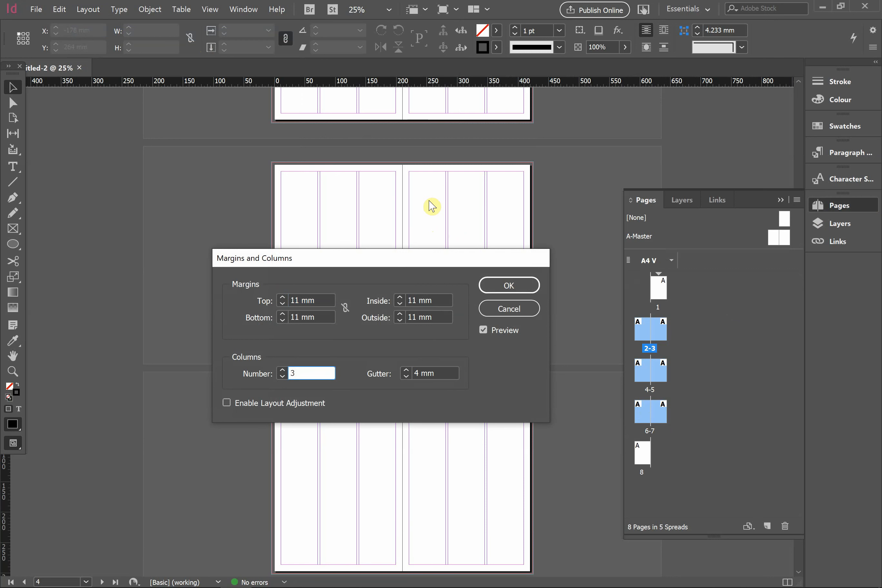
pyautogui.click(516, 285)
# Examine the column guides across the inner spreads and close up on pages 2-3, and clear the multi-page selection.
pyautogui.scroll(-3, 407, 313)
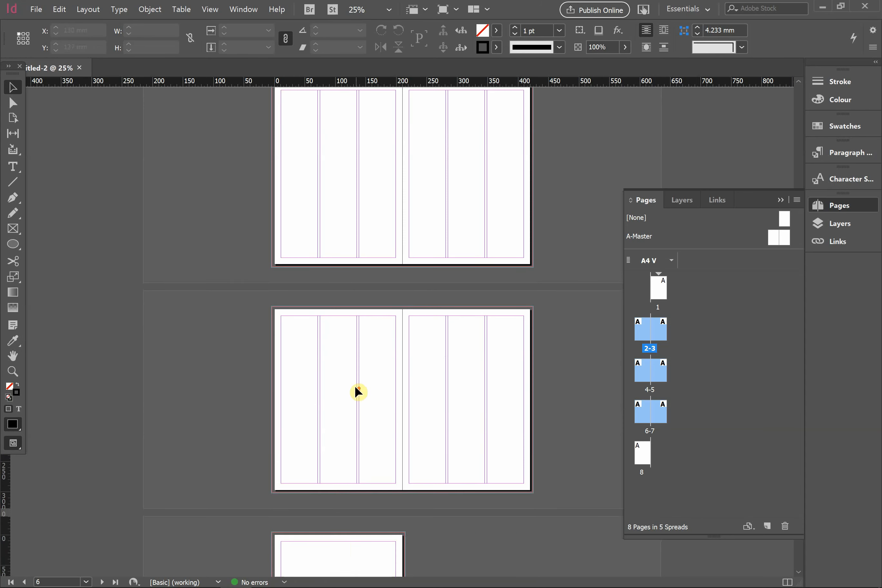
pyautogui.scroll(-5, 366, 214)
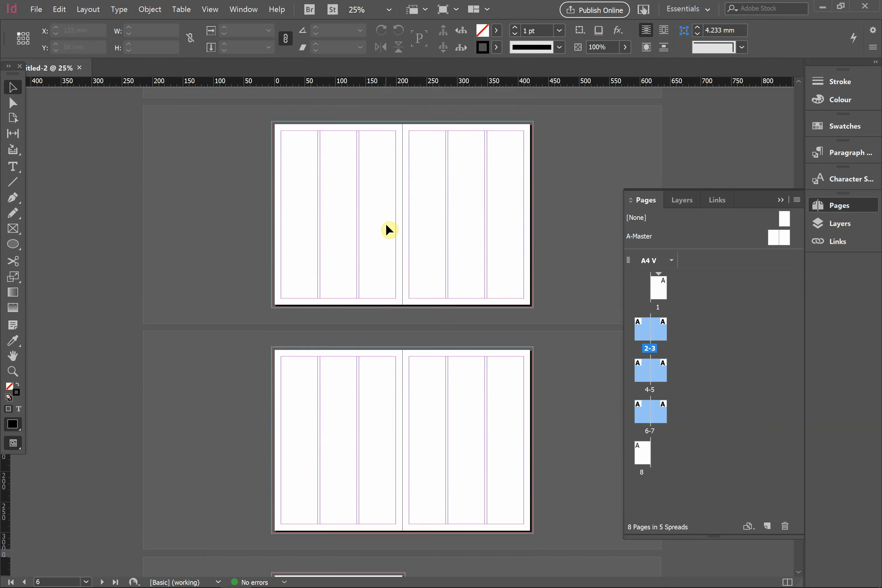
pyautogui.scroll(8, 387, 233)
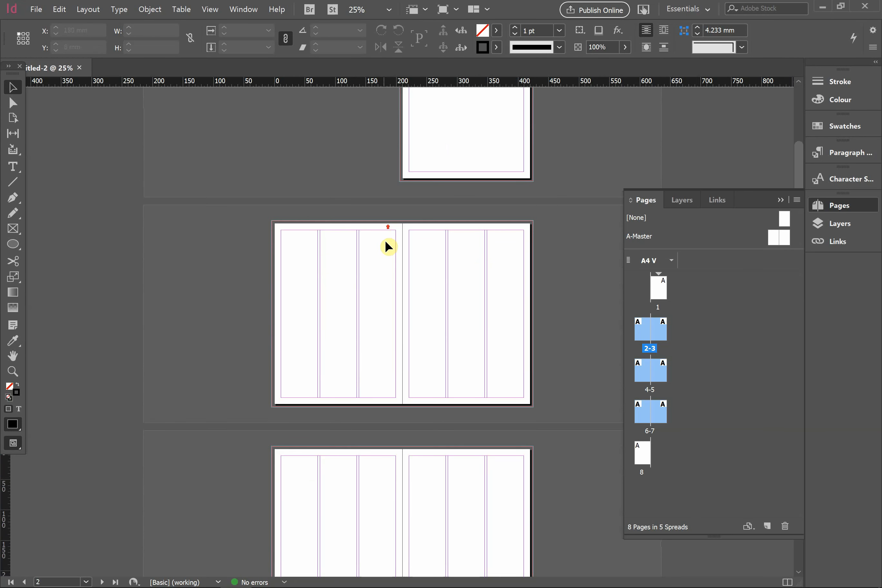
pyautogui.hotkey('ctrl', '=')
pyautogui.hscroll(3, 321, 237)
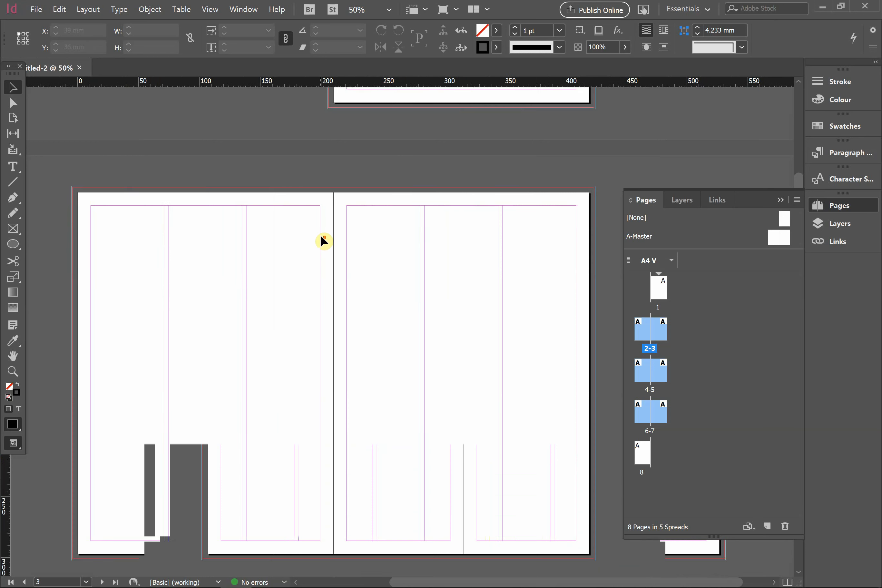
pyautogui.scroll(-2, 281, 224)
pyautogui.hscroll(-2, 281, 222)
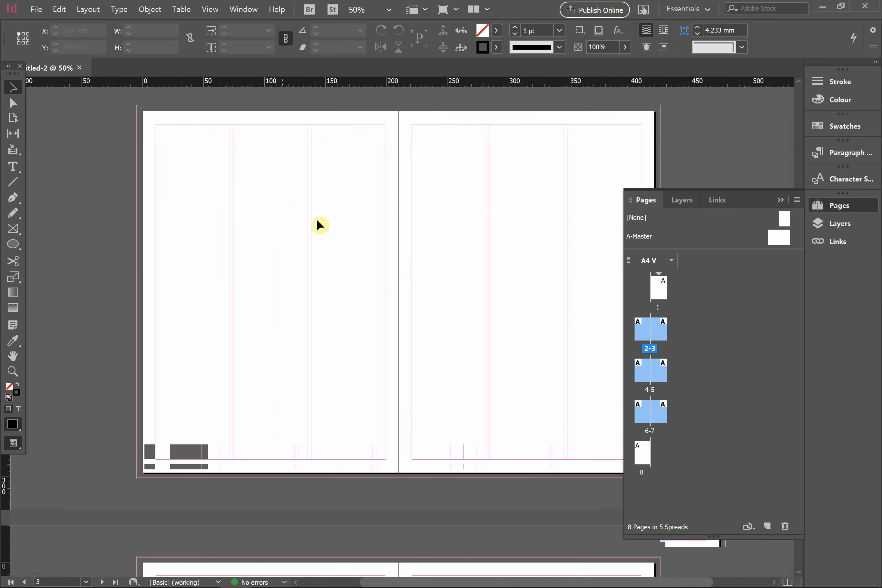
pyautogui.click(694, 329)
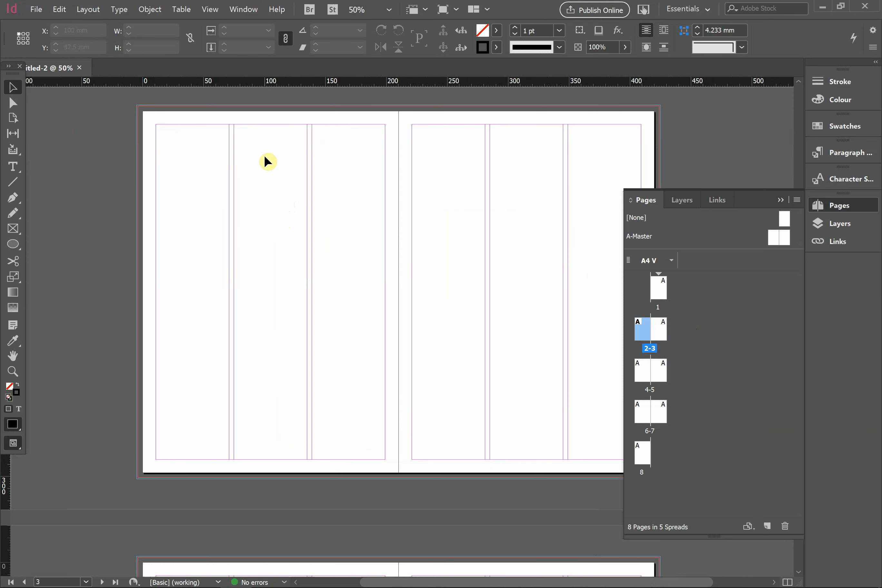
# Compare the guides on the single pages 1 and 8 with those on the inner spreads.
pyautogui.scroll(-2, 327, 165)
pyautogui.scroll(6, 327, 170)
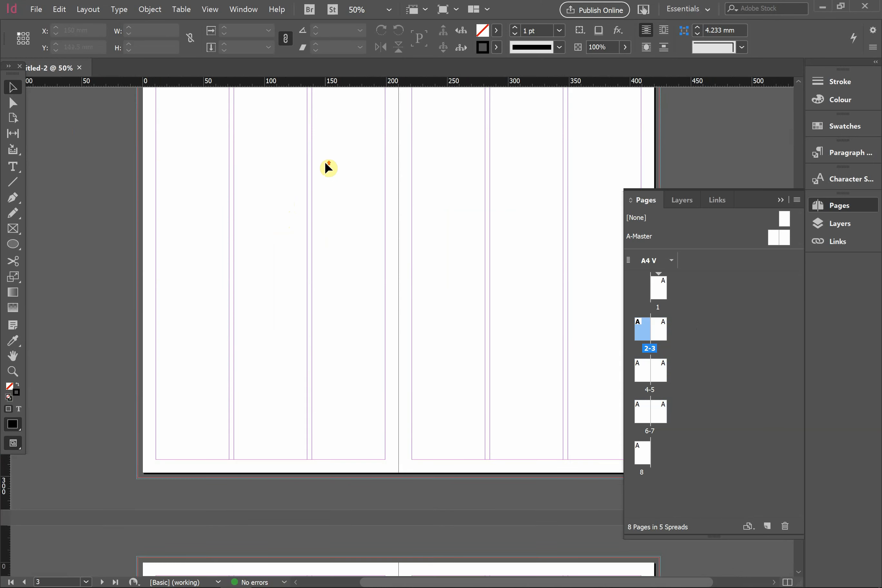
pyautogui.scroll(3, 326, 174)
pyautogui.hscroll(2, 387, 207)
pyautogui.scroll(-11, 387, 207)
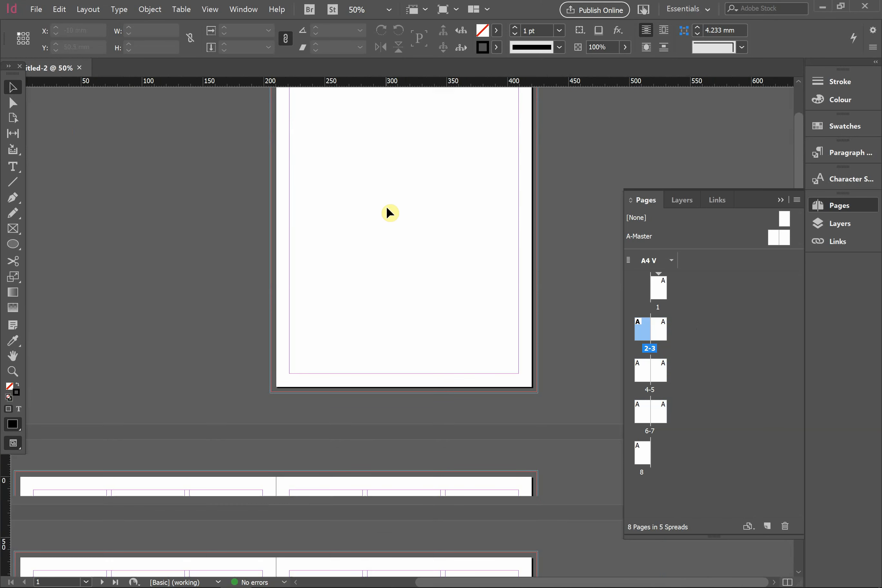
pyautogui.scroll(-15, 390, 213)
pyautogui.hscroll(-5, 390, 212)
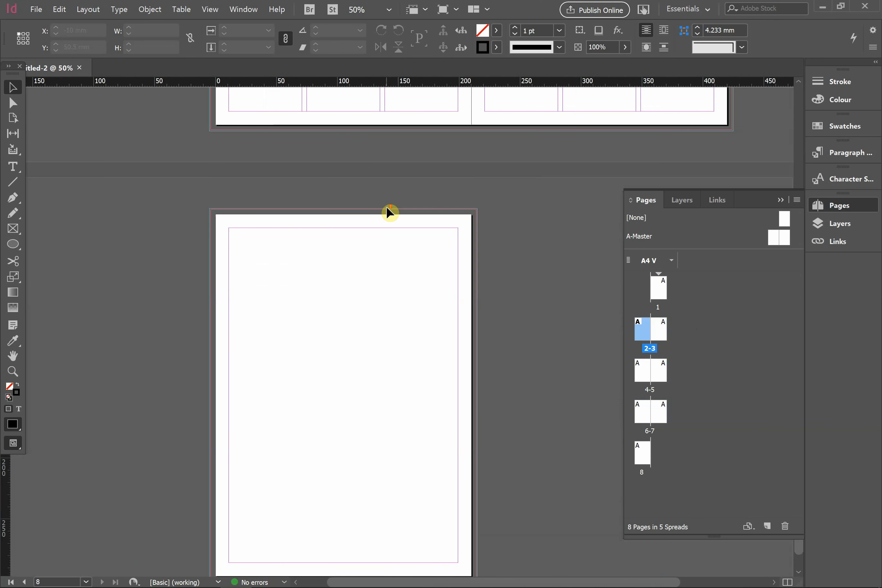
pyautogui.scroll(-1, 389, 213)
pyautogui.scroll(2, 327, 227)
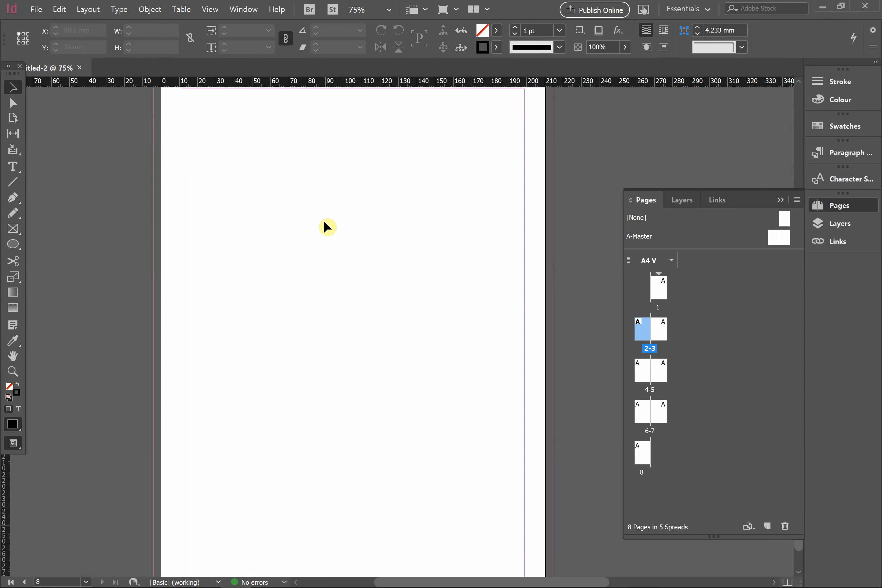
pyautogui.scroll(-2, 327, 227)
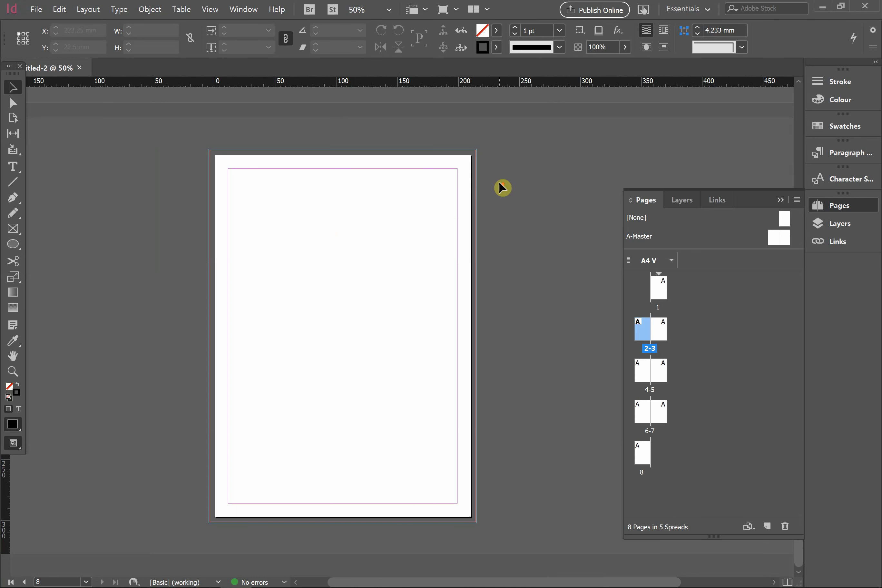
# Go back through the spreads to page 1 and examine its margin, bleed and slug guides.
pyautogui.scroll(5, 500, 187)
pyautogui.scroll(20, 500, 187)
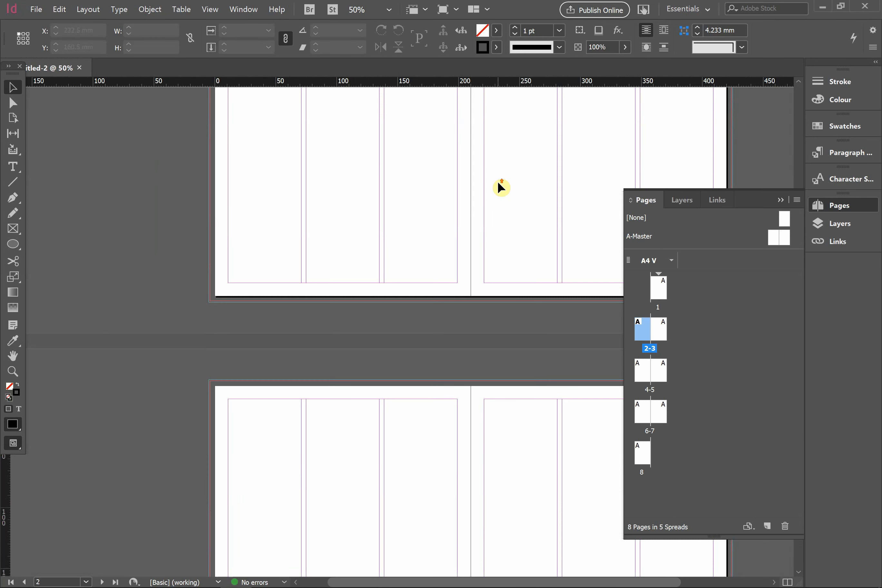
pyautogui.hscroll(2, 416, 190)
pyautogui.scroll(4, 356, 195)
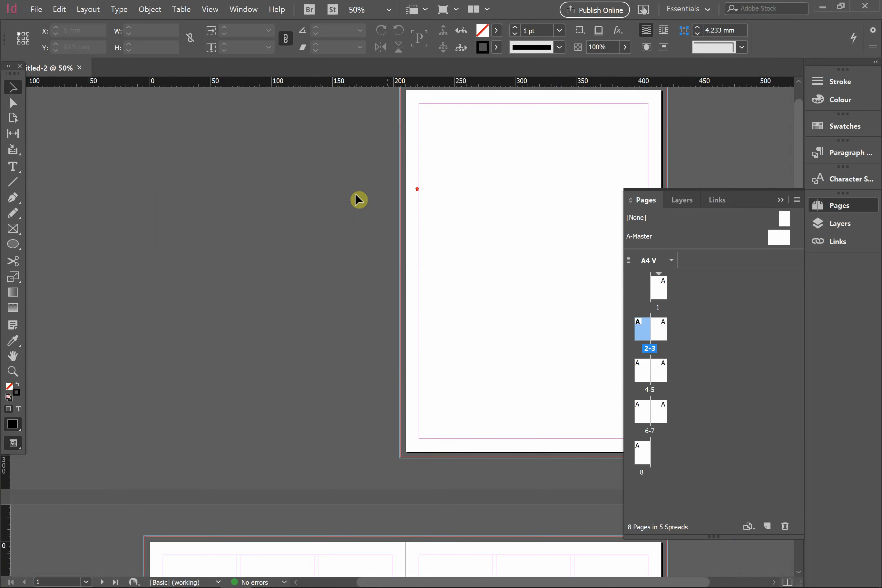
pyautogui.scroll(-1, 356, 195)
pyautogui.hscroll(2, 355, 195)
pyautogui.hscroll(2, 357, 197)
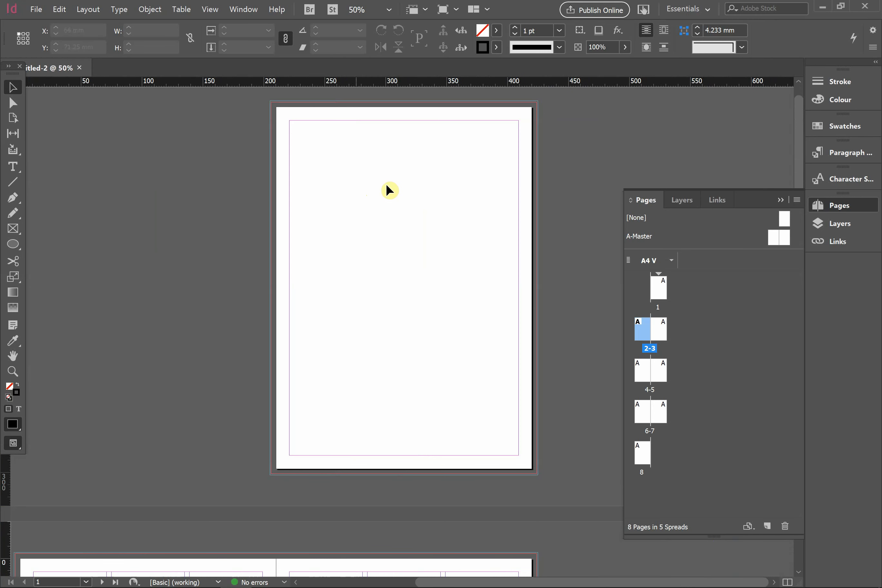
pyautogui.scroll(1, 391, 188)
pyautogui.scroll(-1, 393, 188)
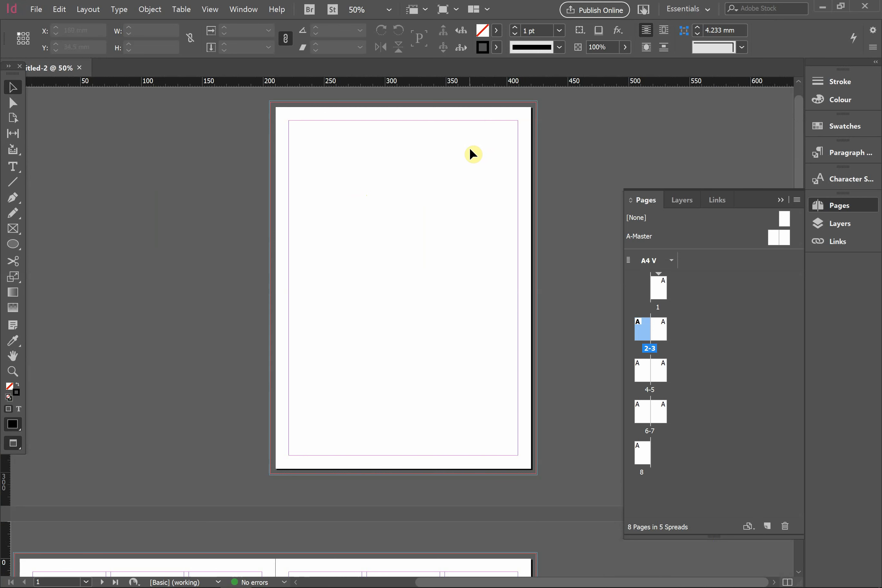
# Toggle between Normal and Preview screen modes to compare page 1 with and without guides, ending in Normal mode.
pyautogui.press('w')
pyautogui.press('w')
pyautogui.press('w')
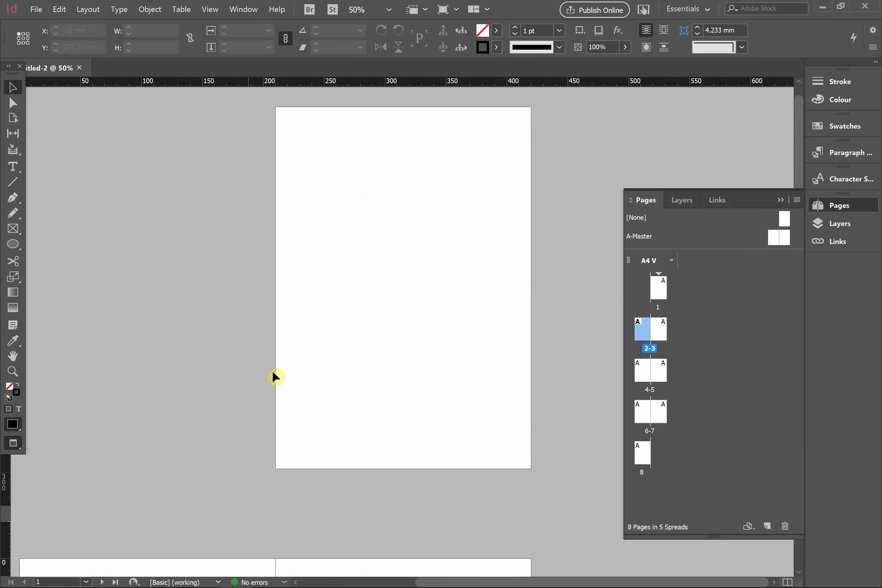
pyautogui.press('w')
pyautogui.press('w')
pyautogui.press('w')
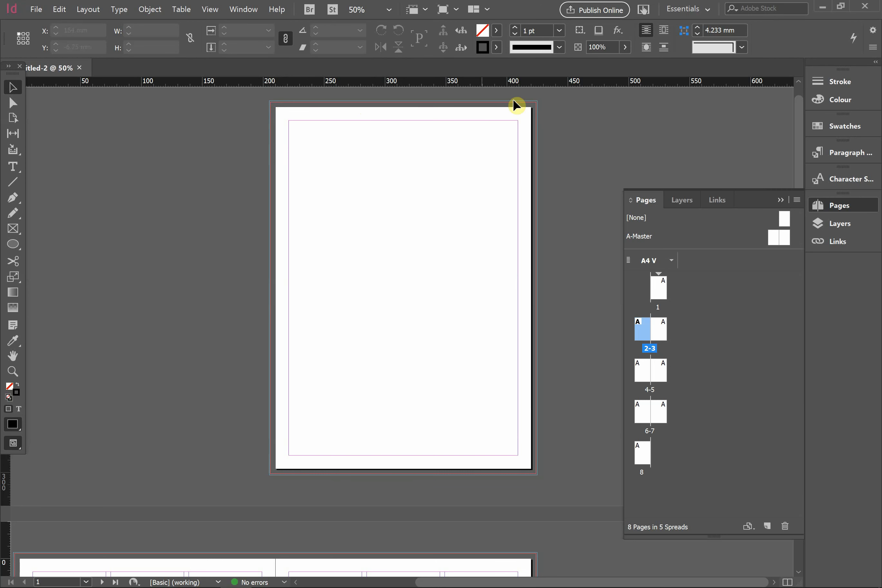